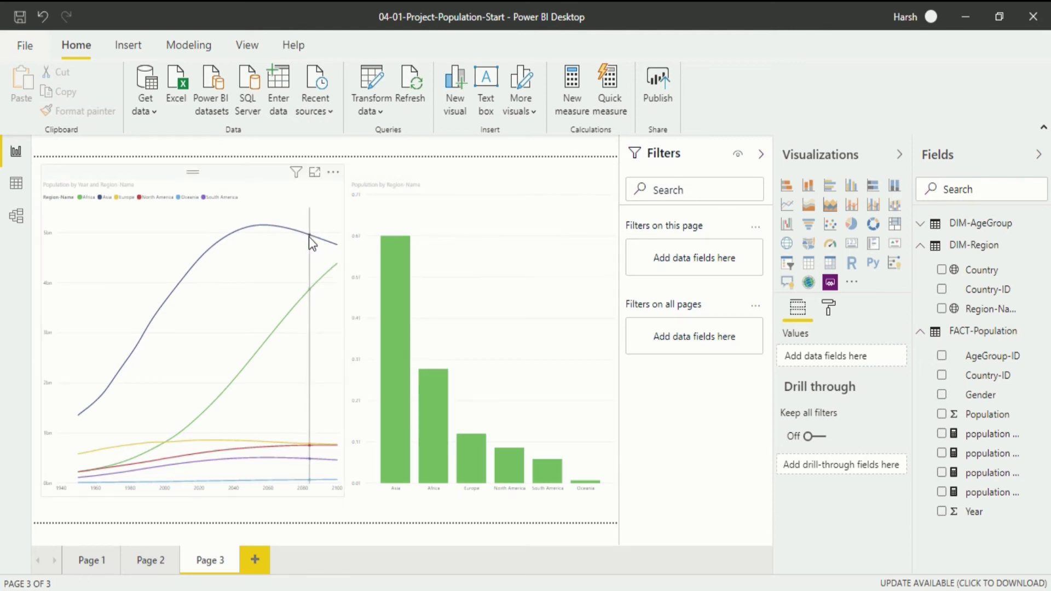
# Select the Asia, Africa, Europe and North America columns one after another to examine how each cross-filters the line chart.
pyautogui.moveTo(309, 237)
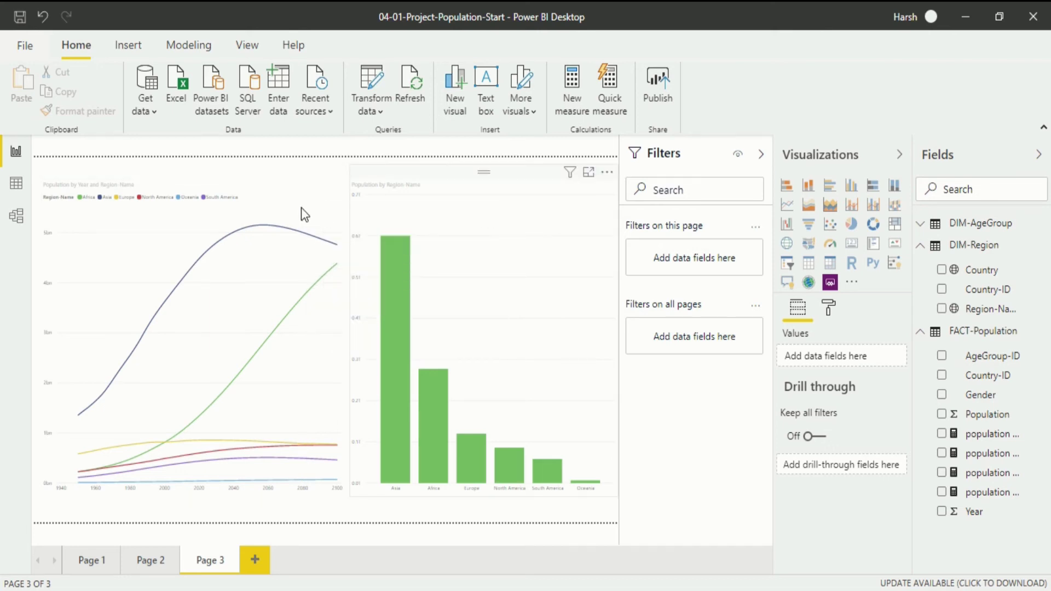
pyautogui.moveTo(278, 221)
pyautogui.moveTo(397, 298)
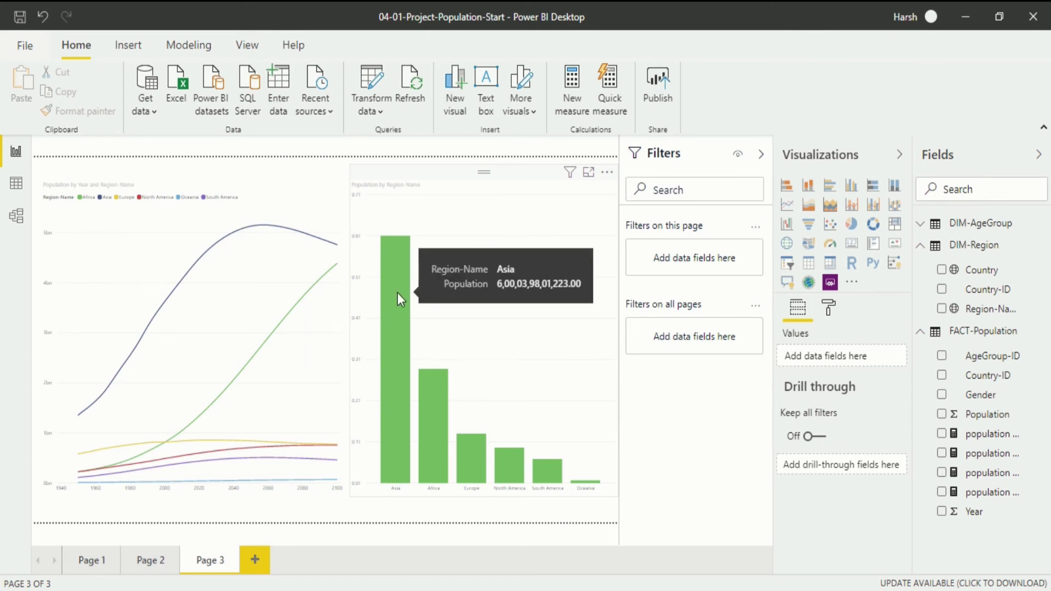
pyautogui.click(398, 293)
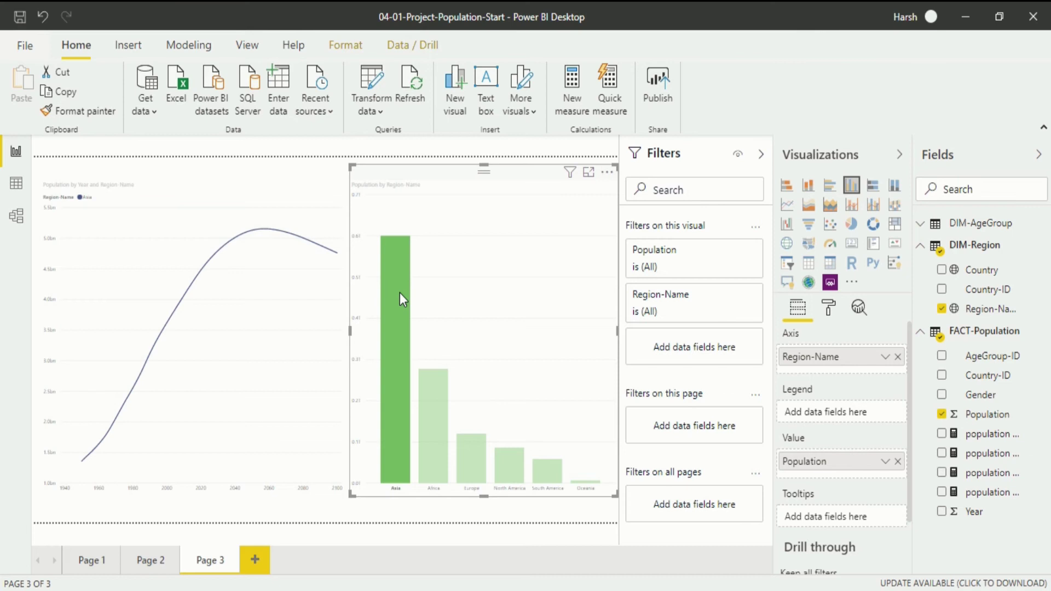
pyautogui.moveTo(403, 299)
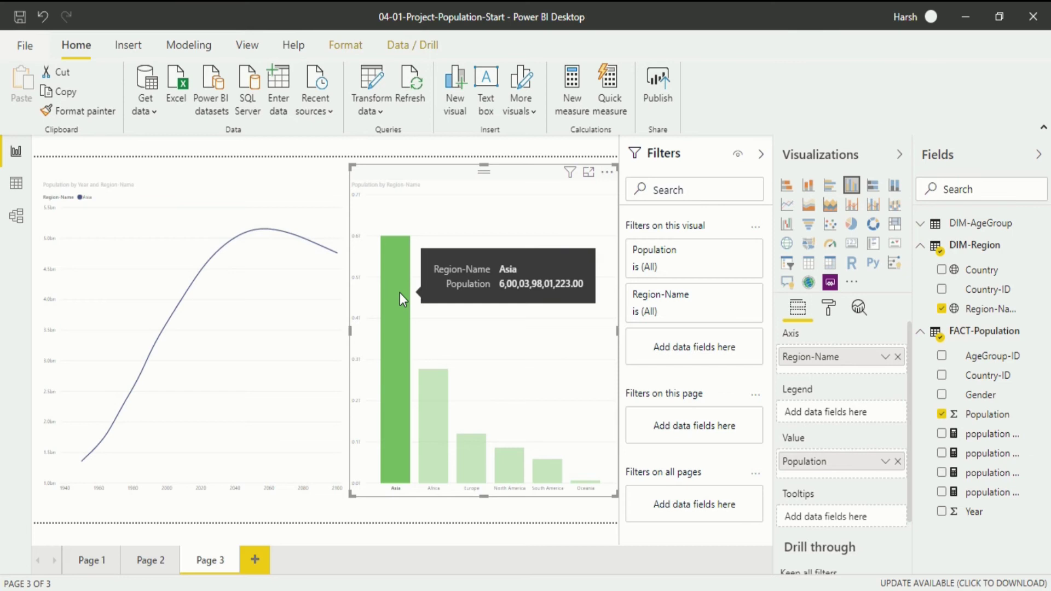
pyautogui.moveTo(305, 263)
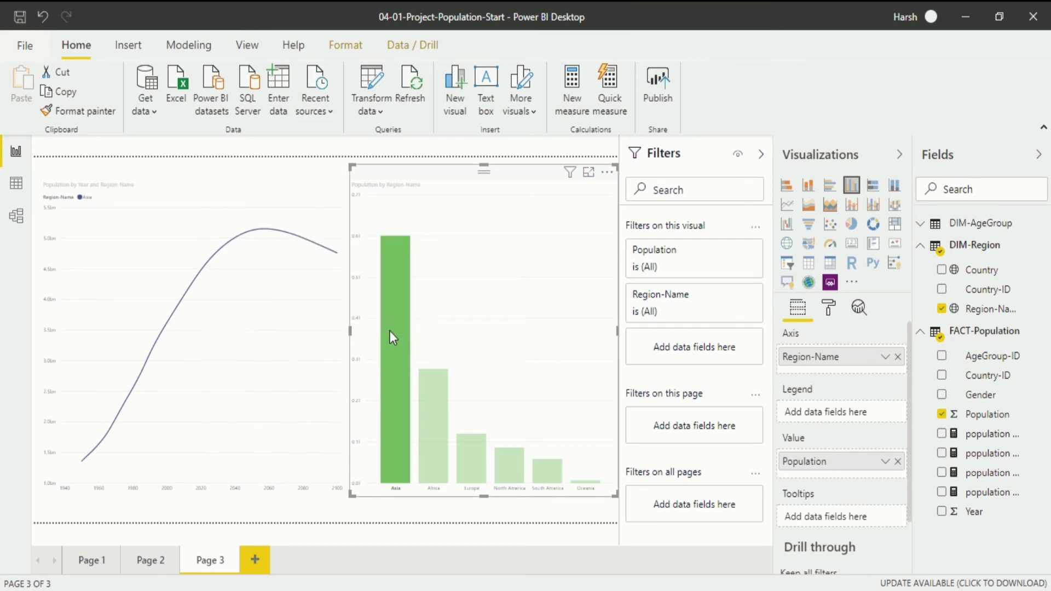
pyautogui.moveTo(390, 331)
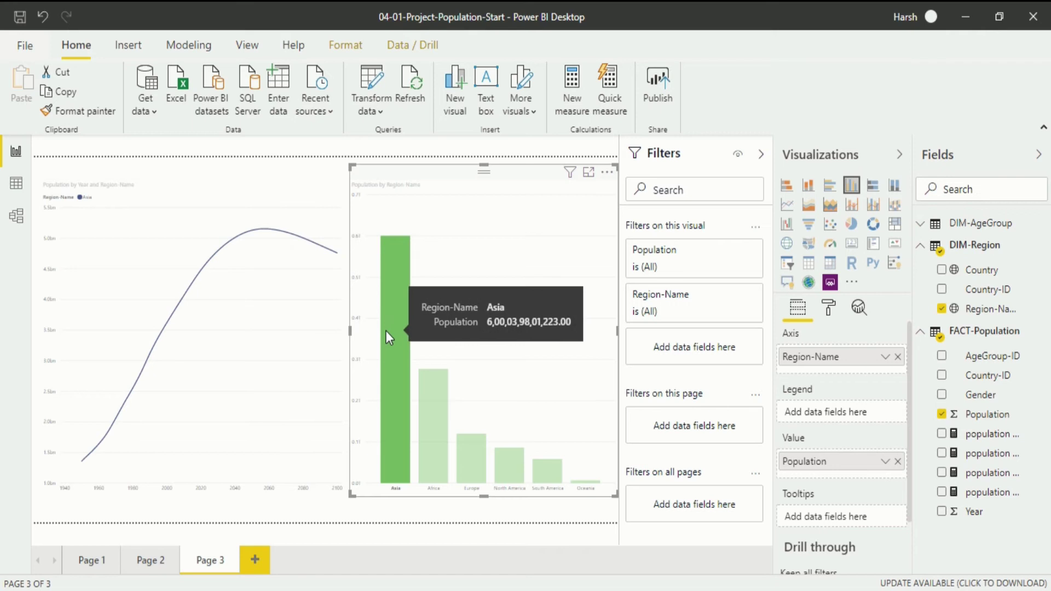
pyautogui.click(434, 405)
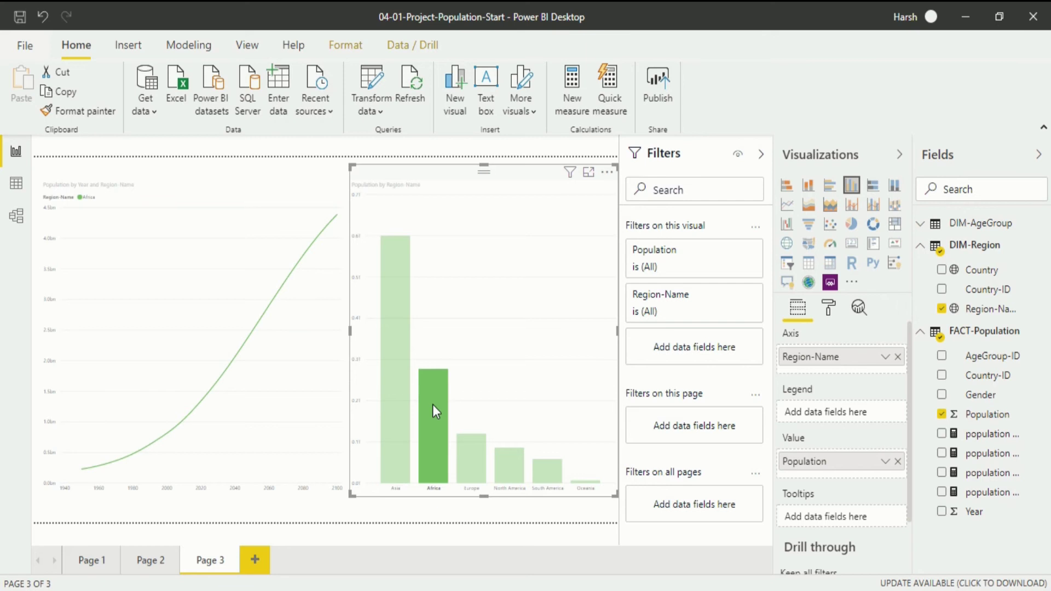
pyautogui.click(467, 465)
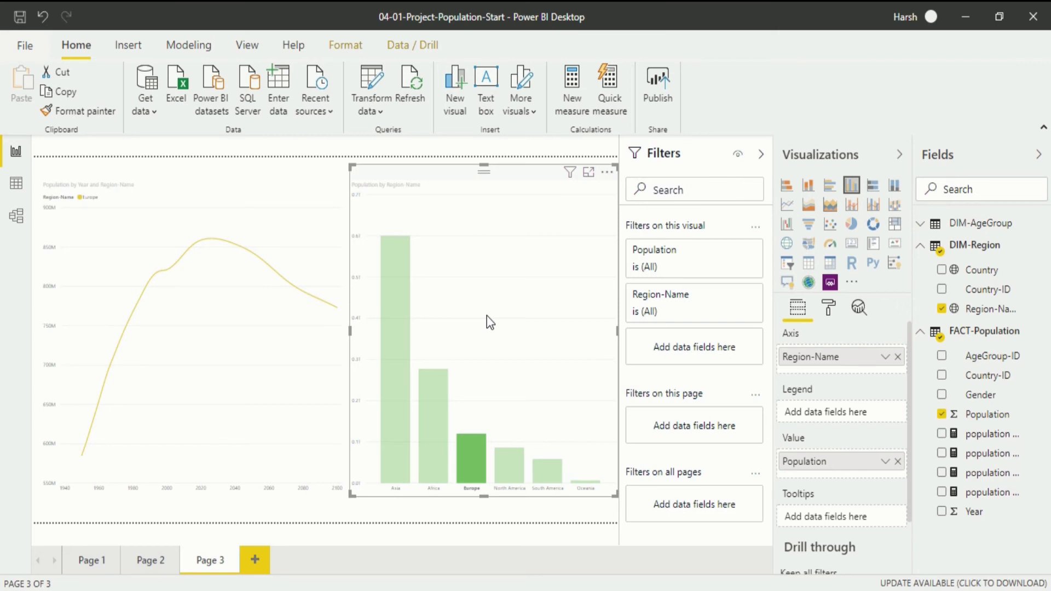
pyautogui.click(510, 455)
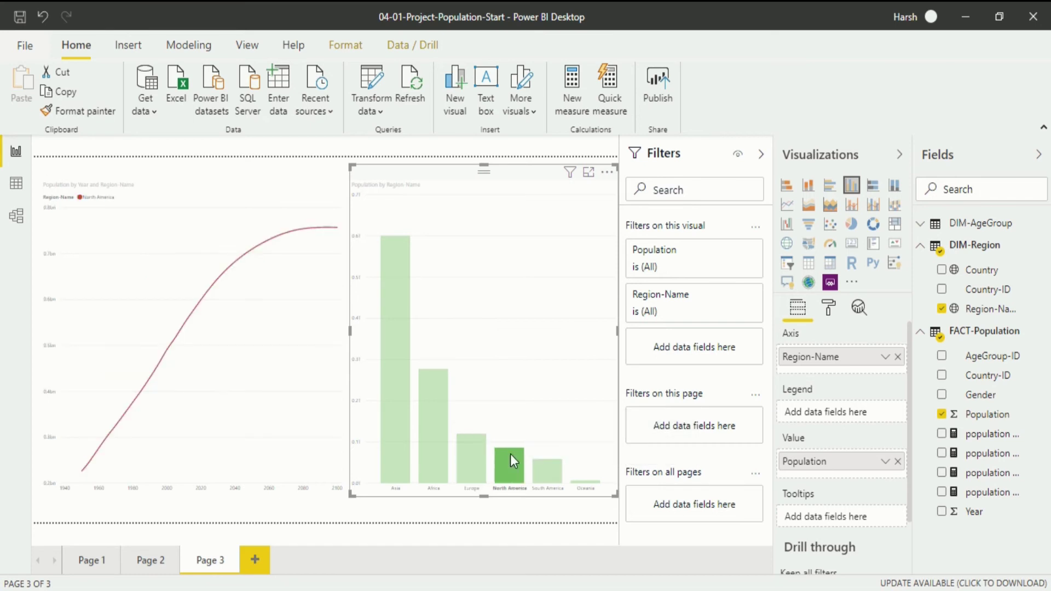
pyautogui.moveTo(510, 453)
# Turn on interaction editing for the Population by Region-Name column chart, with its North America selection cleared.
pyautogui.click(342, 50)
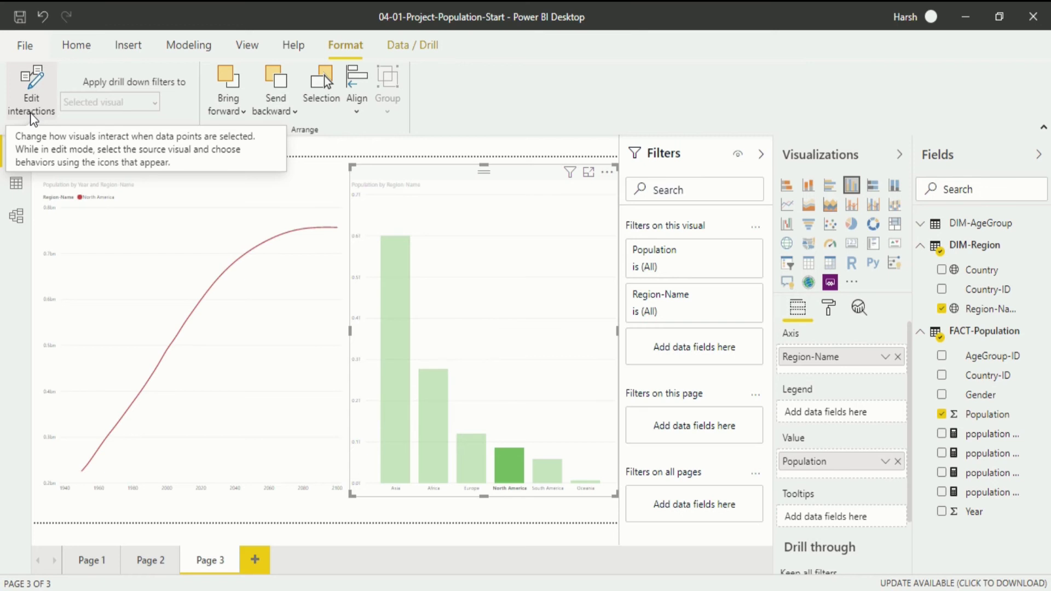
pyautogui.click(34, 97)
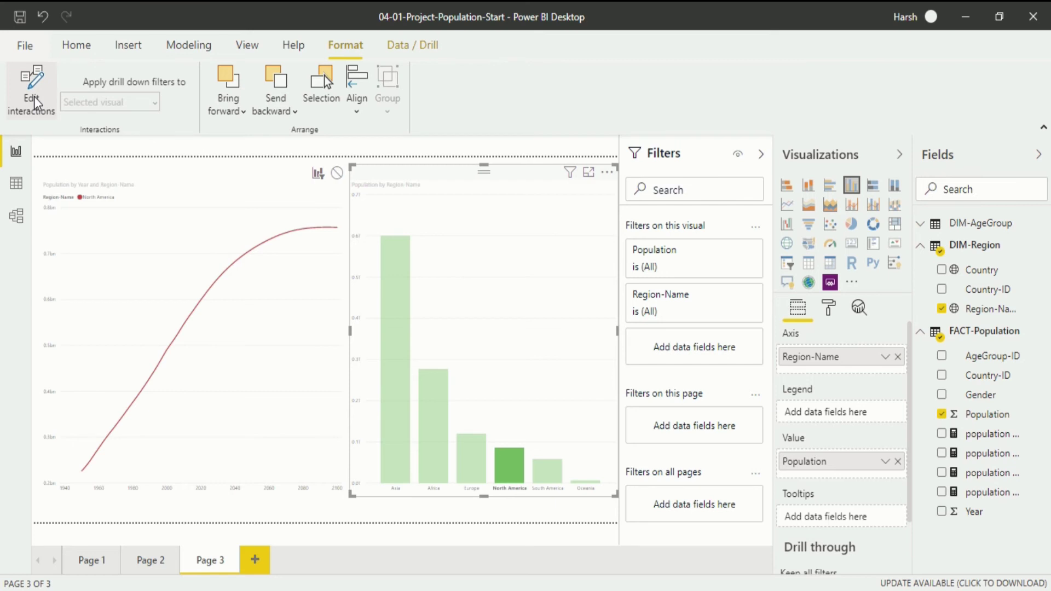
pyautogui.click(34, 96)
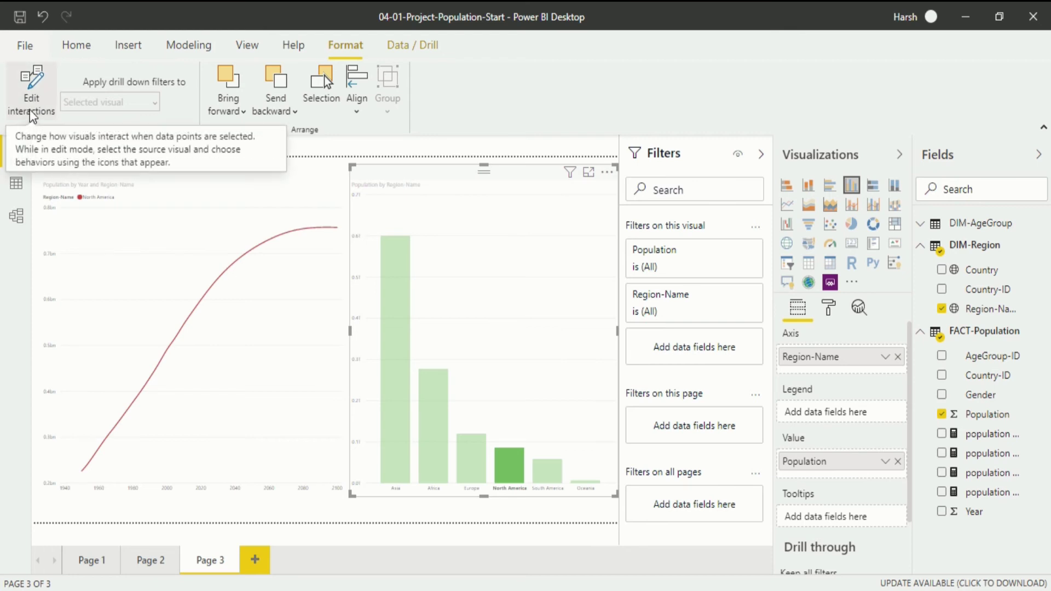
pyautogui.click(30, 111)
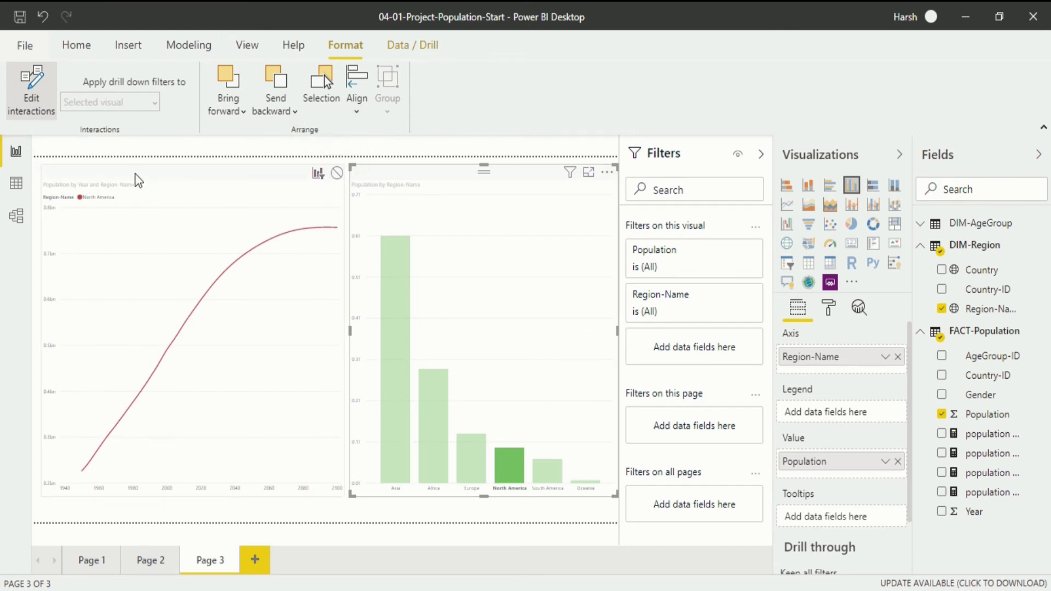
pyautogui.click(34, 106)
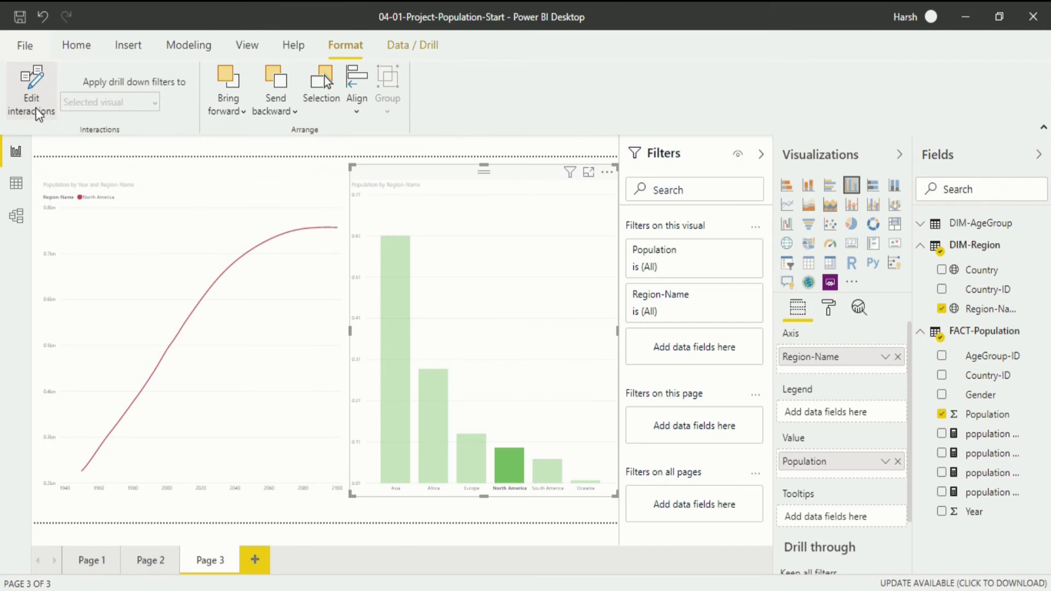
pyautogui.click(35, 107)
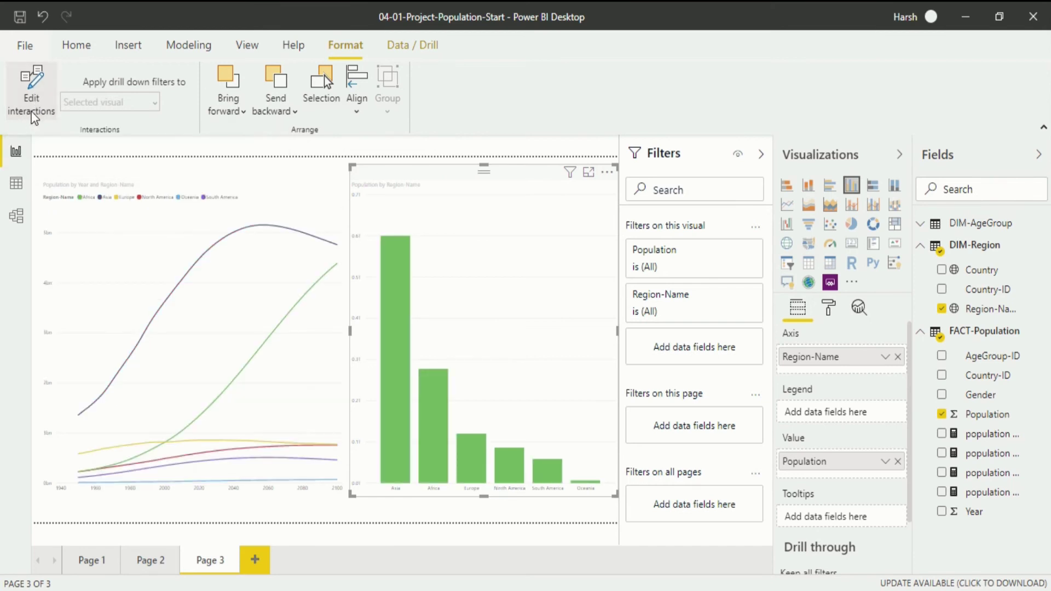
pyautogui.click(34, 107)
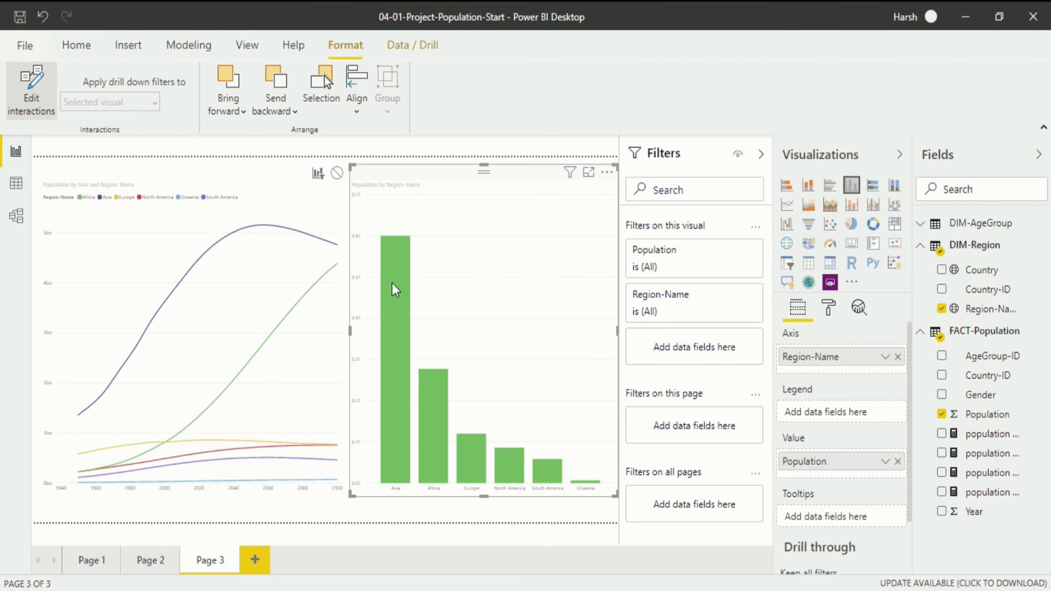
# Select the Asia column and examine how it filters the population line chart.
pyautogui.moveTo(391, 283)
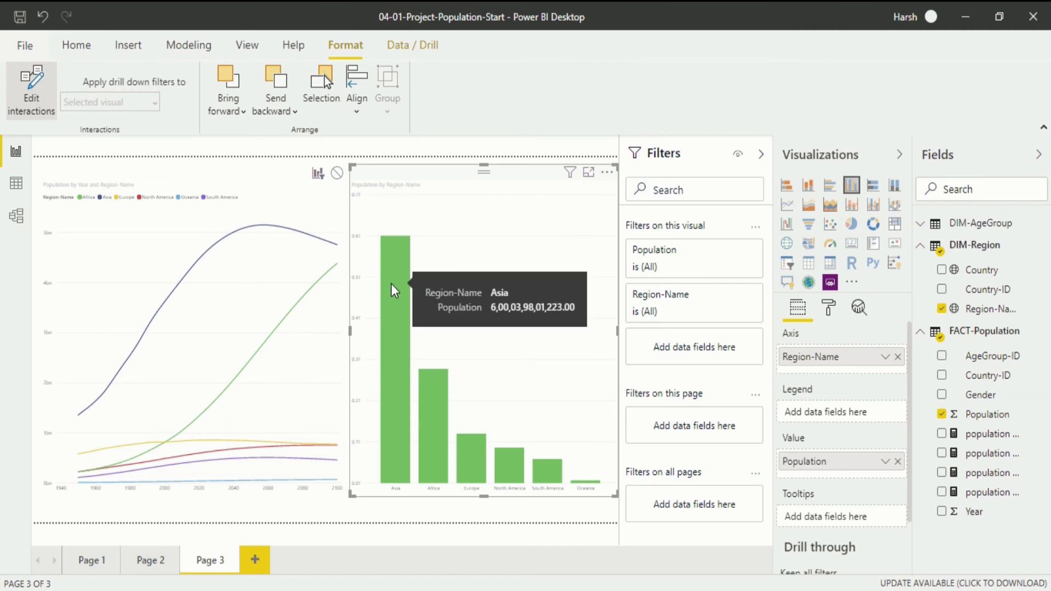
pyautogui.click(389, 284)
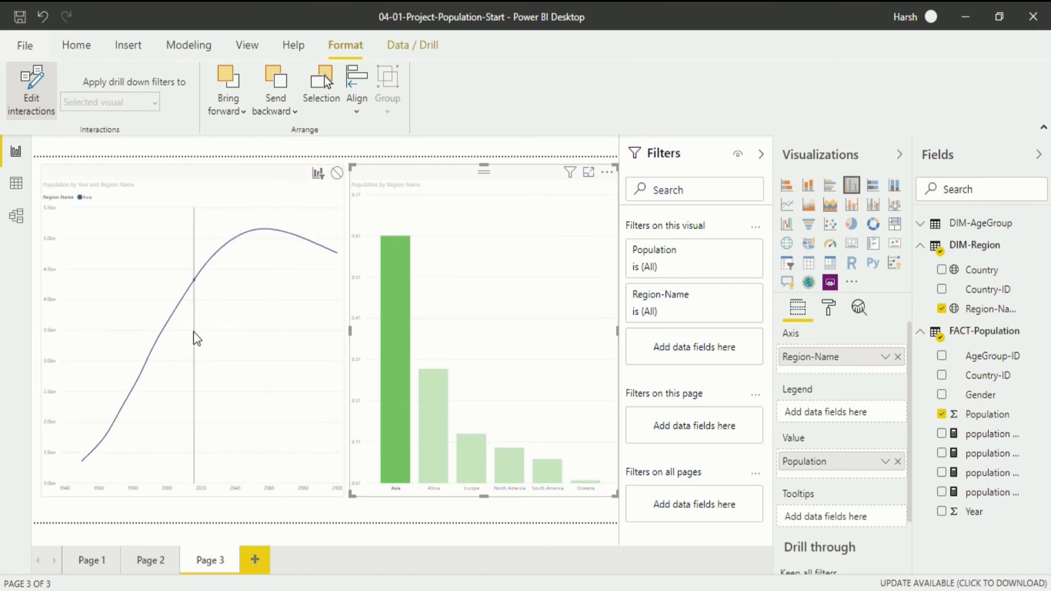
pyautogui.moveTo(207, 306)
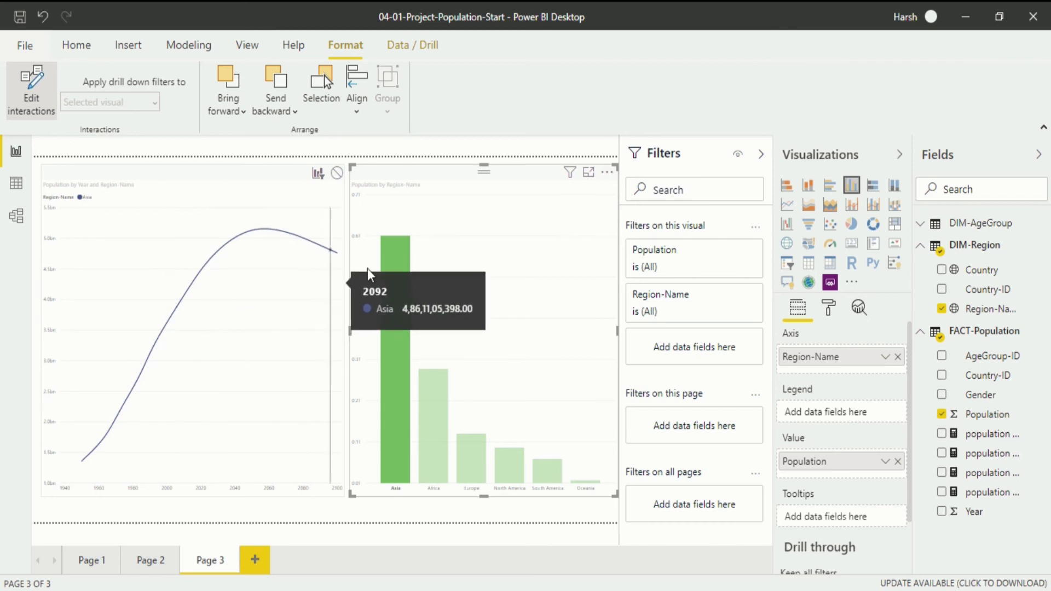
# Set the line chart's interaction to None and test it by selecting the Africa, Europe and North America columns.
pyautogui.click(337, 182)
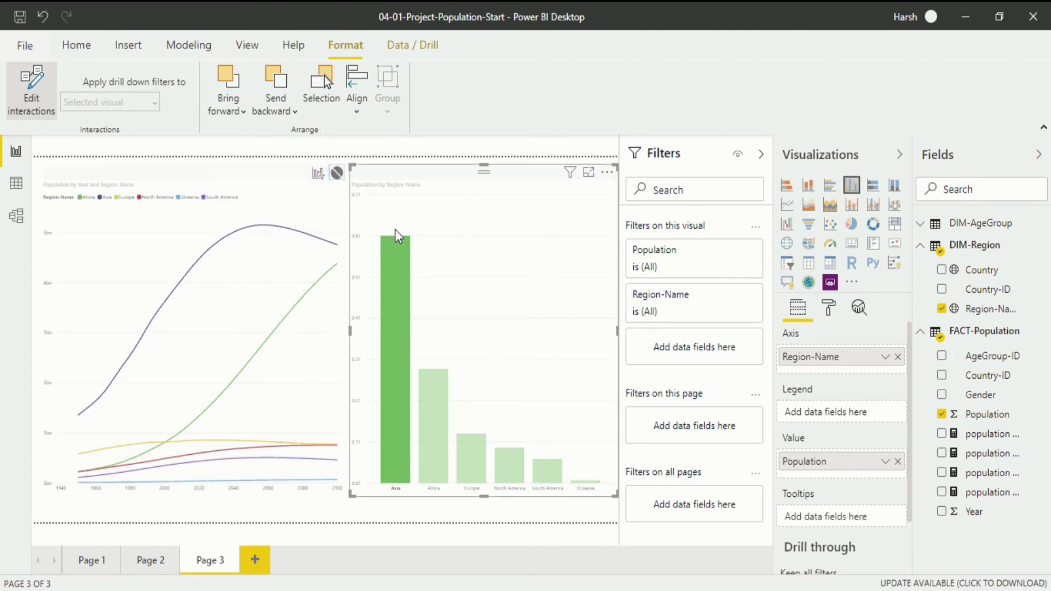
pyautogui.moveTo(254, 241)
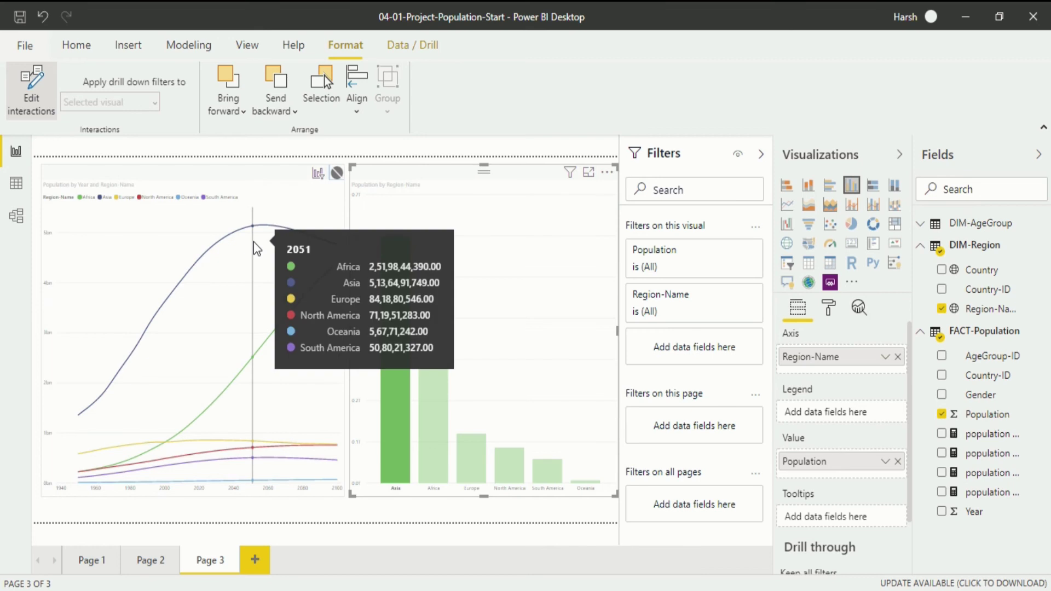
pyautogui.click(439, 396)
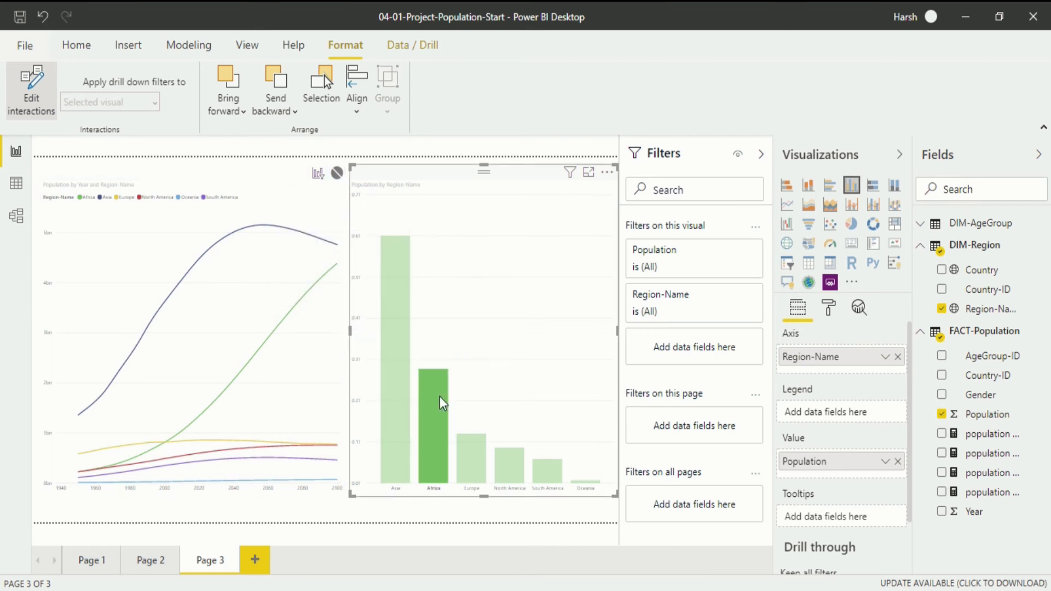
pyautogui.click(476, 458)
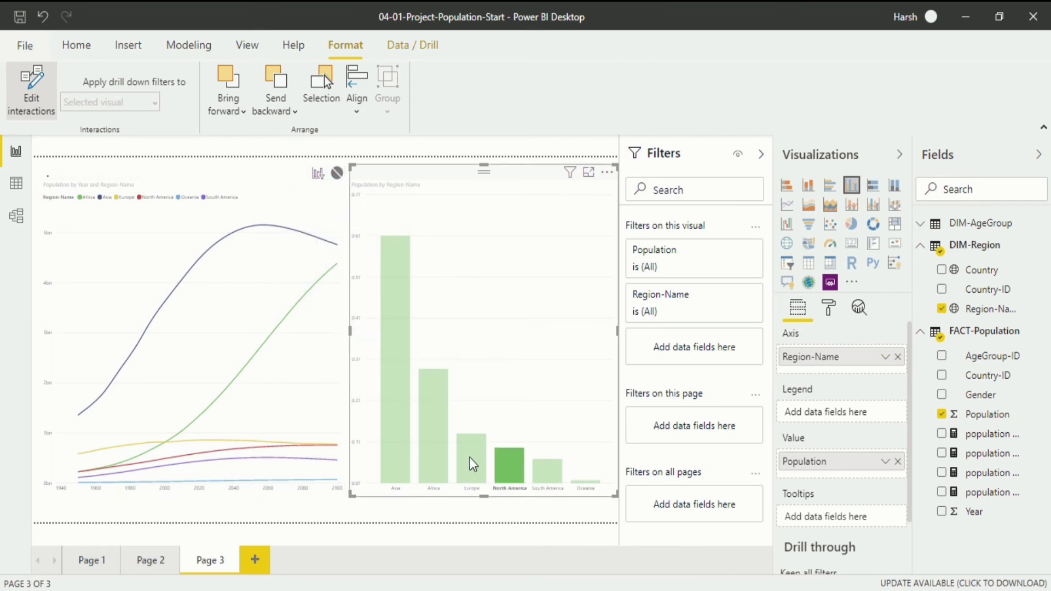
pyautogui.moveTo(189, 291)
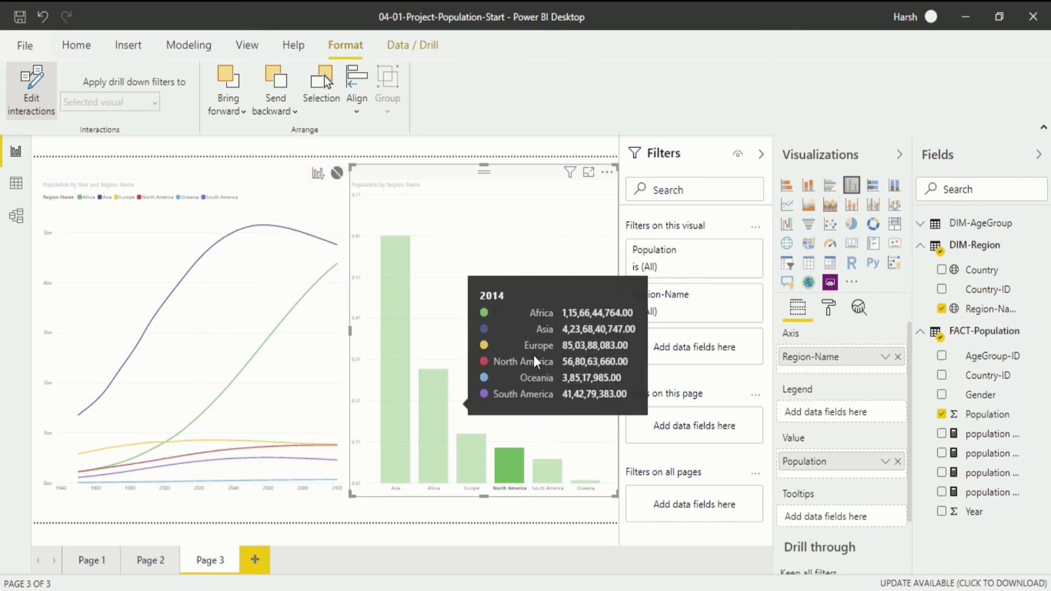
# Switch the line chart's interaction back to Filter and test it with the South America, Africa and Asia columns.
pyautogui.click(318, 174)
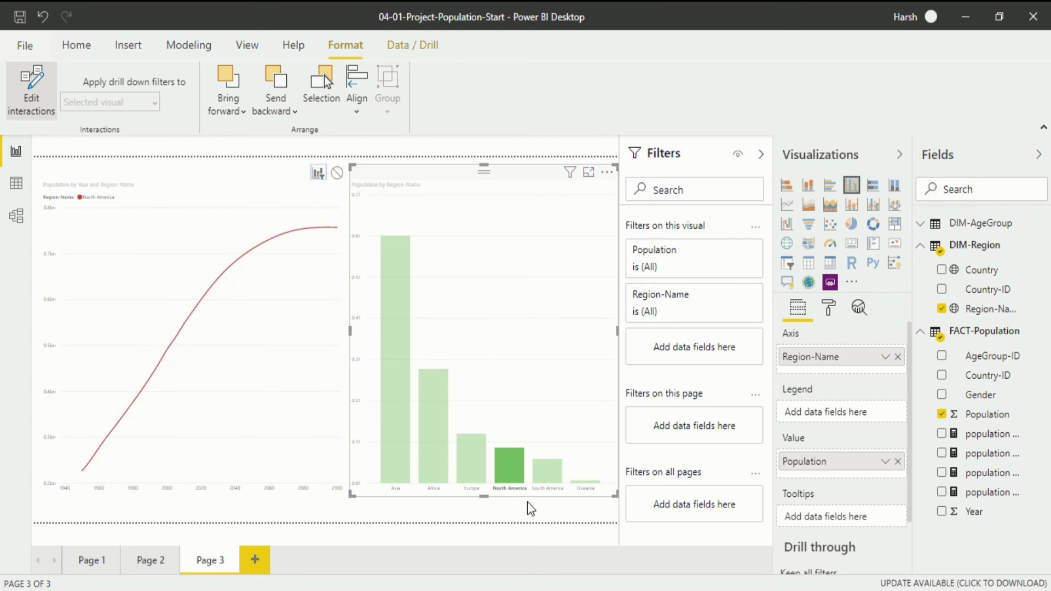
pyautogui.click(554, 471)
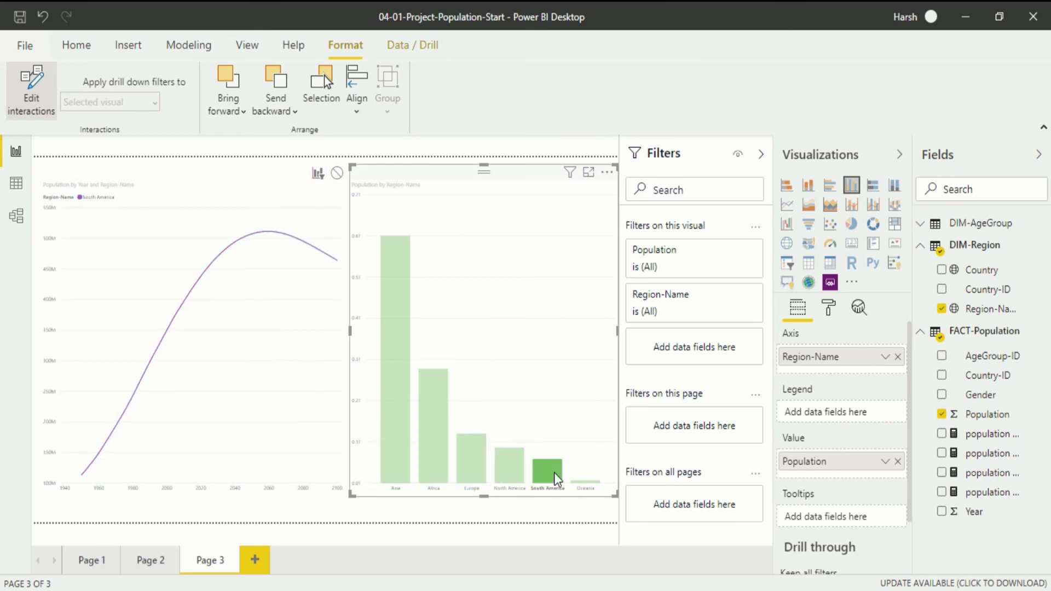
pyautogui.click(436, 456)
pyautogui.click(392, 396)
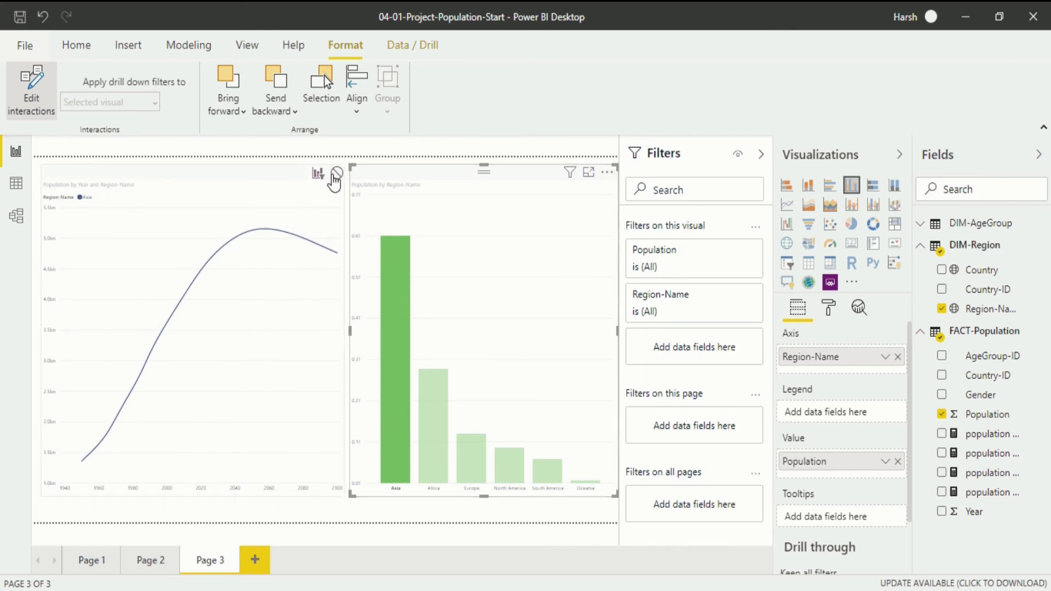
# With Asia selected, set the line chart's interaction to None for comparison and return it to Filter.
pyautogui.click(335, 175)
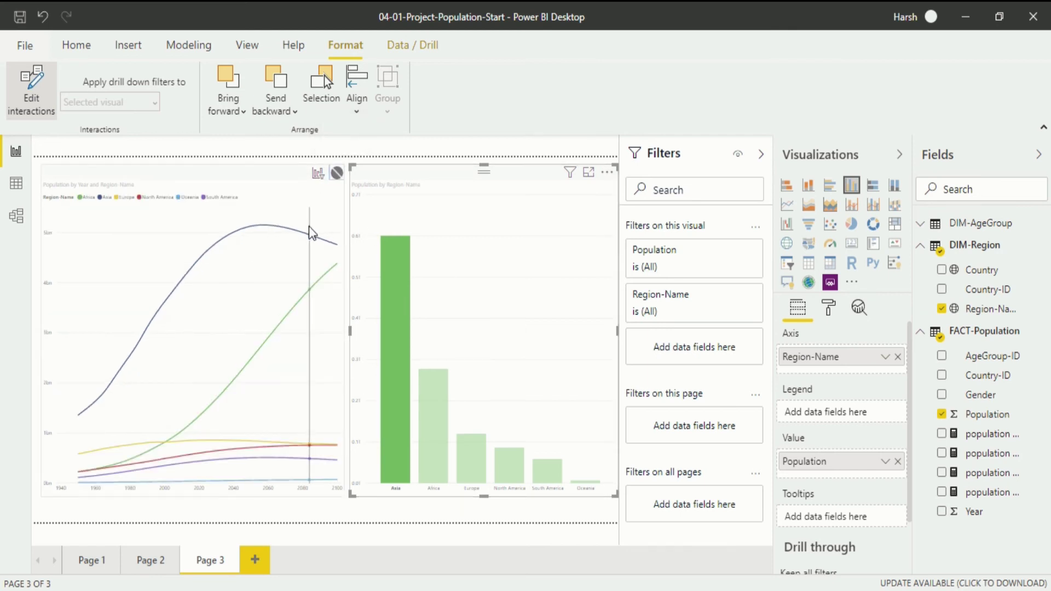
pyautogui.moveTo(319, 228)
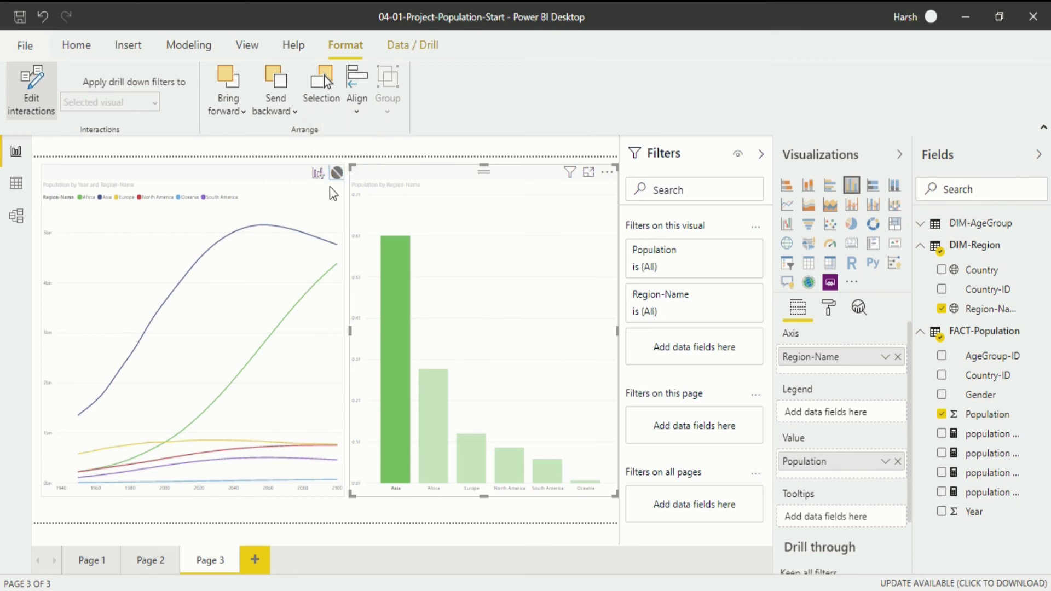
pyautogui.click(318, 173)
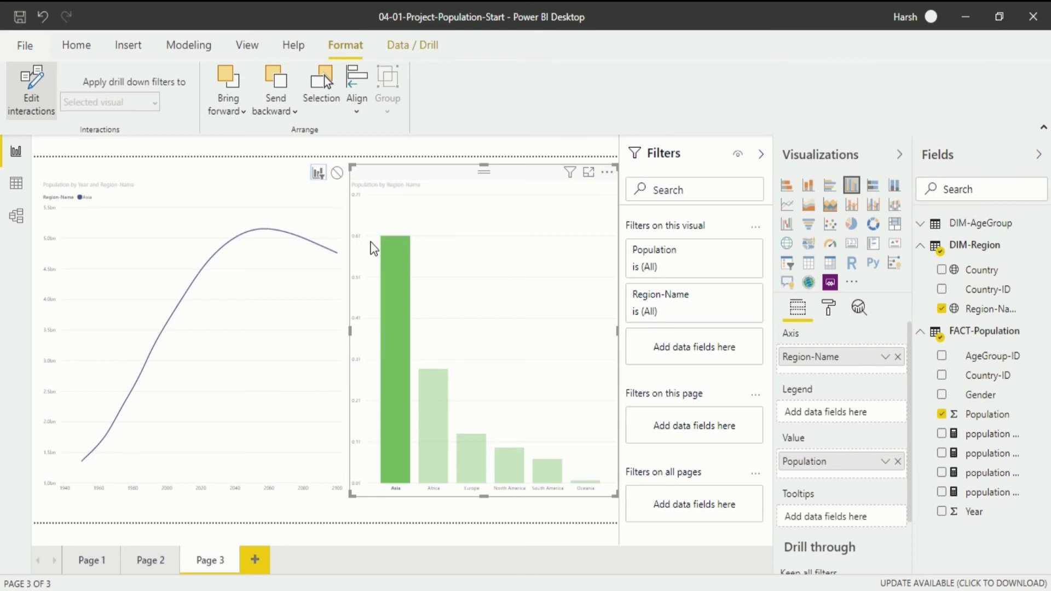
# Clear the Asia selection in the column chart and deselect the visual.
pyautogui.click(559, 269)
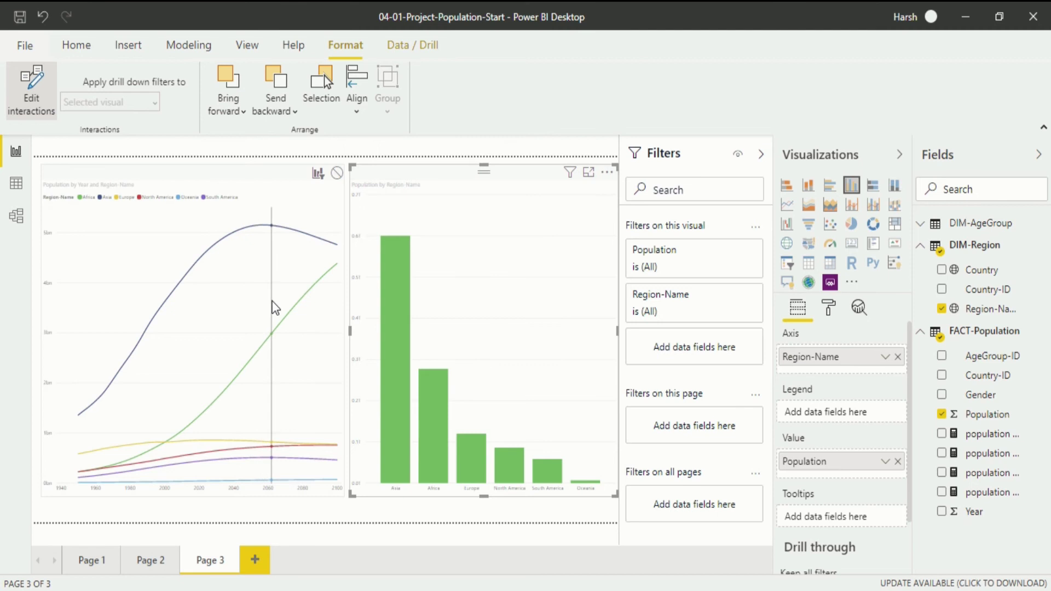
pyautogui.moveTo(273, 307)
pyautogui.click(499, 162)
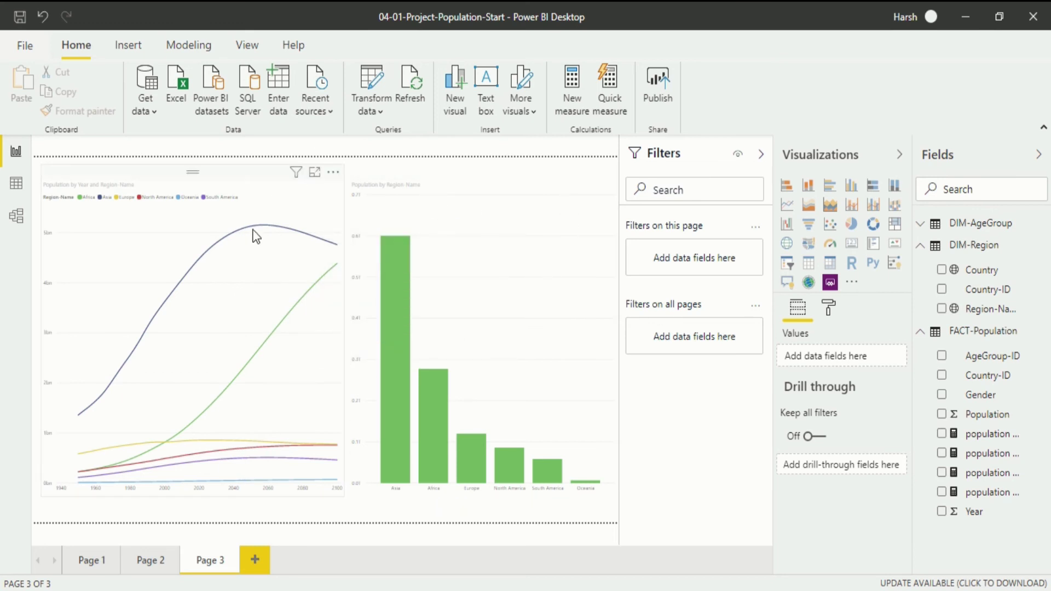
# Select a point on the line chart's Asia line to check its effect on the column chart, and clear that selection.
pyautogui.moveTo(277, 252)
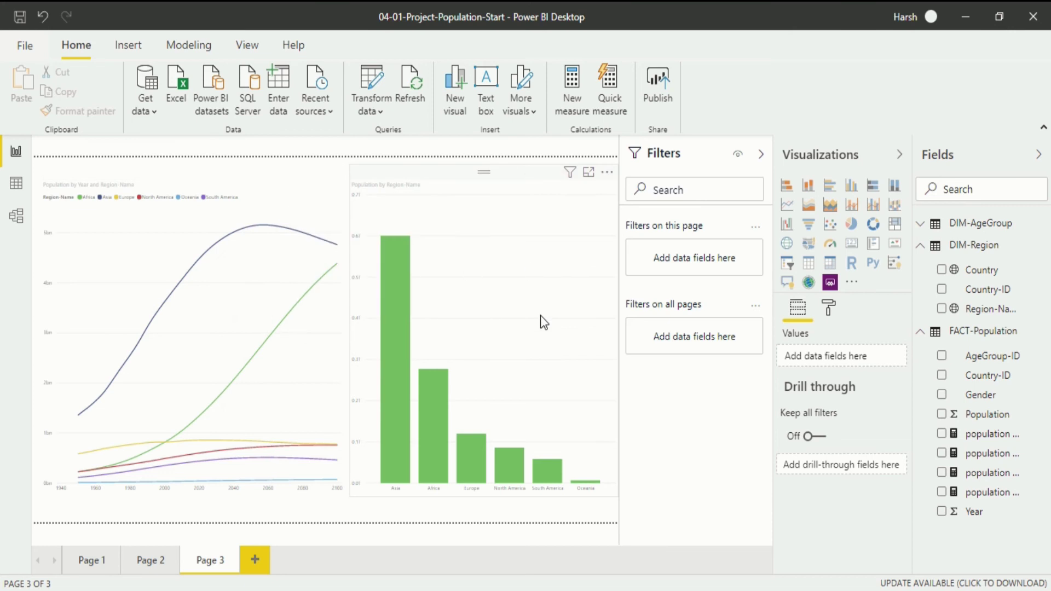
pyautogui.click(281, 232)
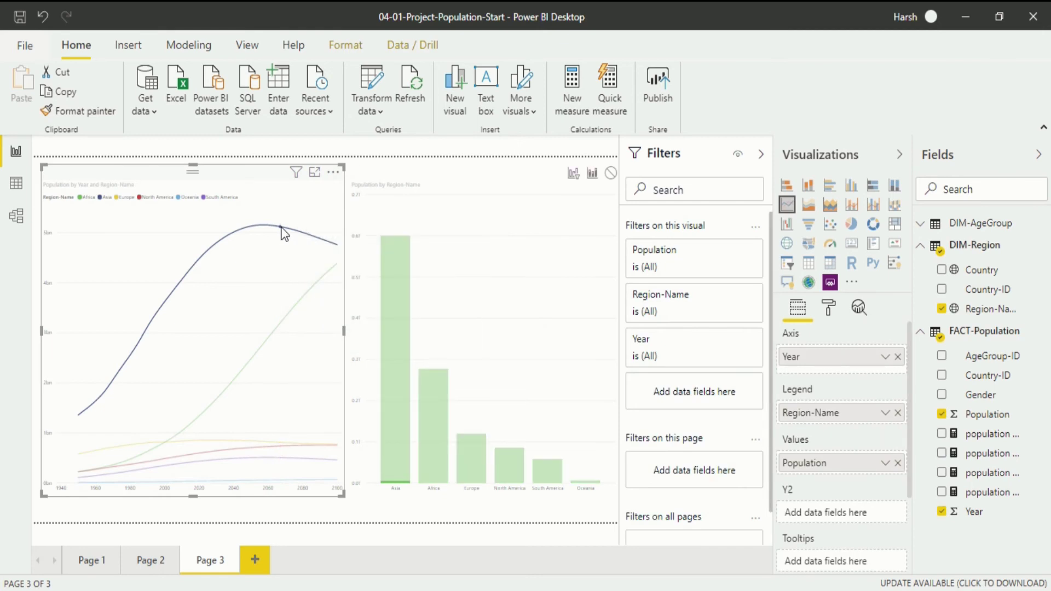
pyautogui.click(250, 227)
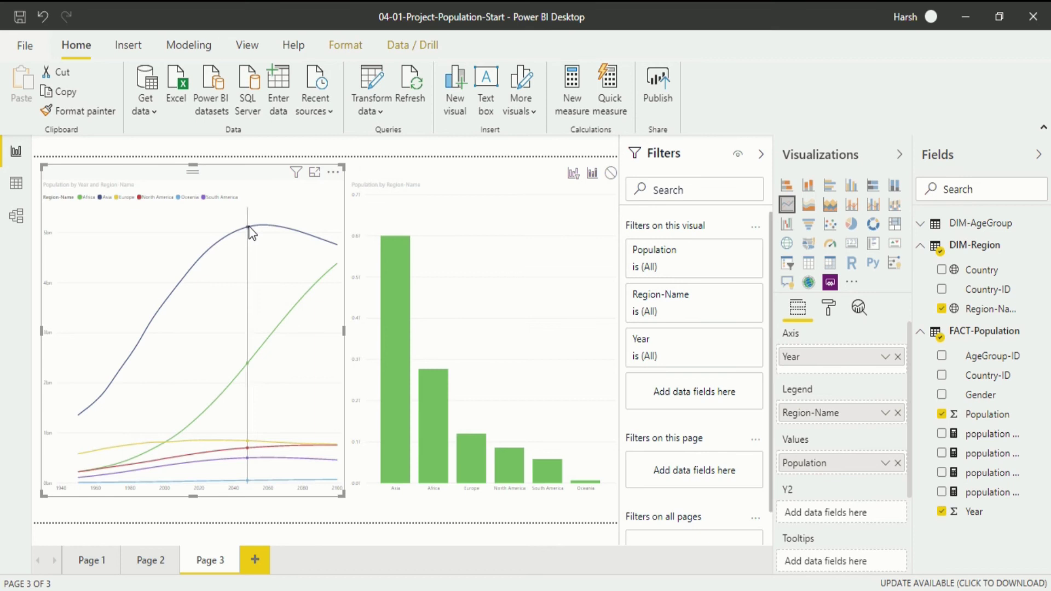
# Select a point on the line chart's Asia line and set the column chart's interaction to Filter.
pyautogui.click(249, 227)
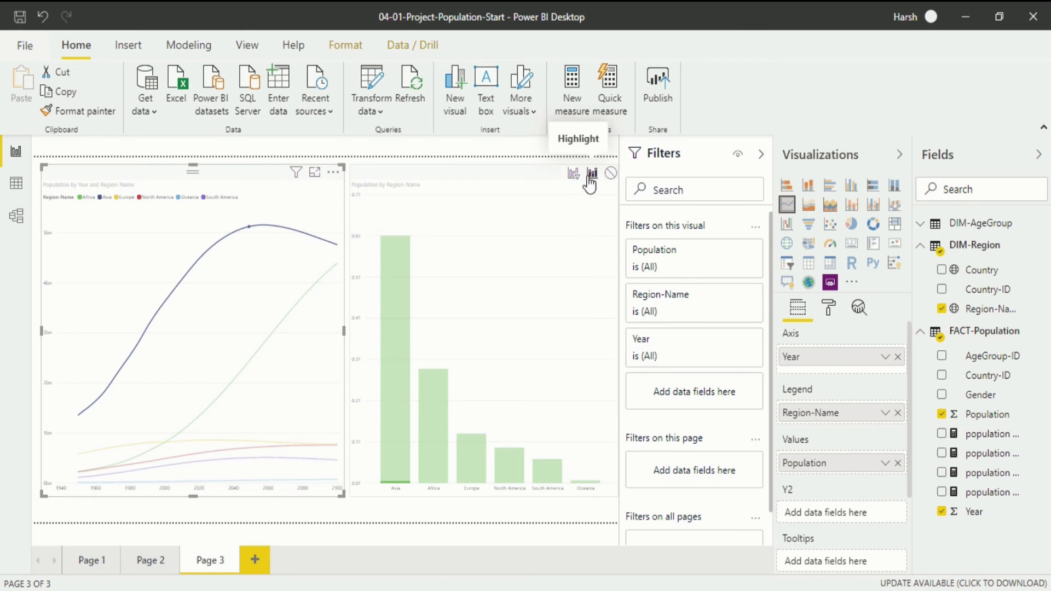
pyautogui.click(611, 174)
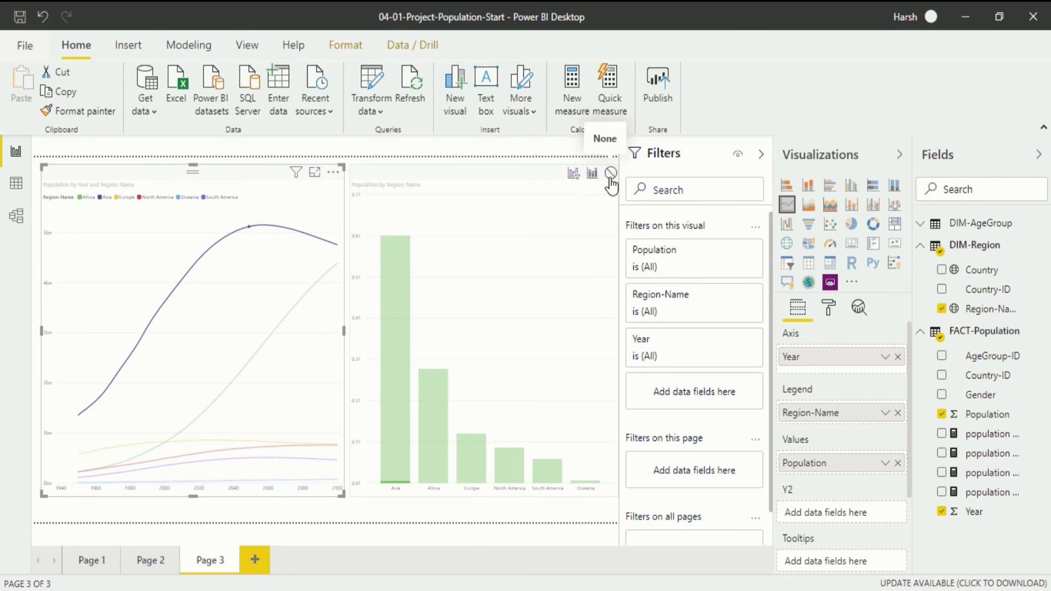
pyautogui.click(574, 175)
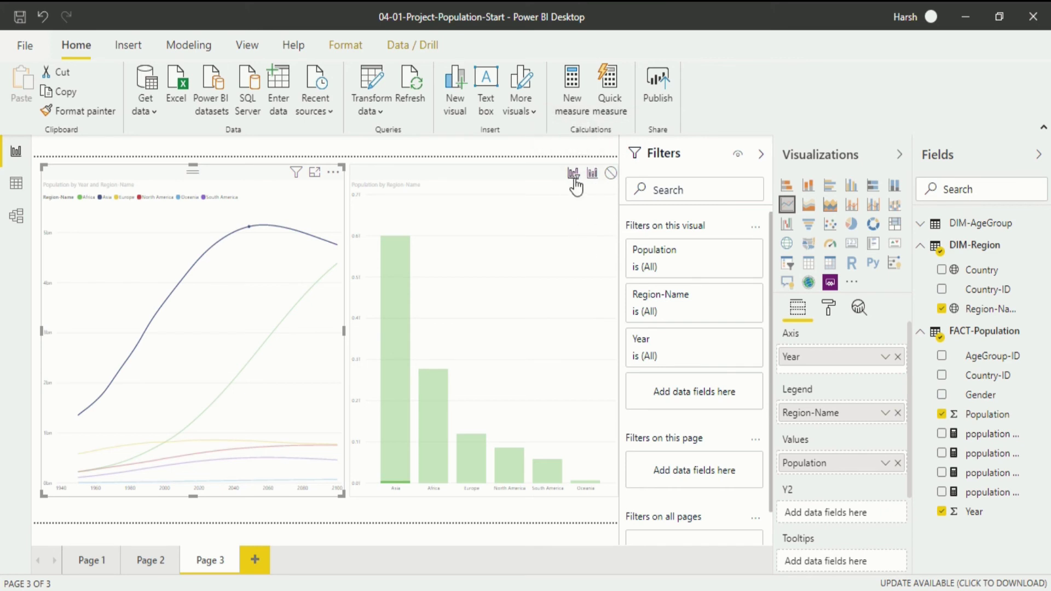
pyautogui.click(574, 175)
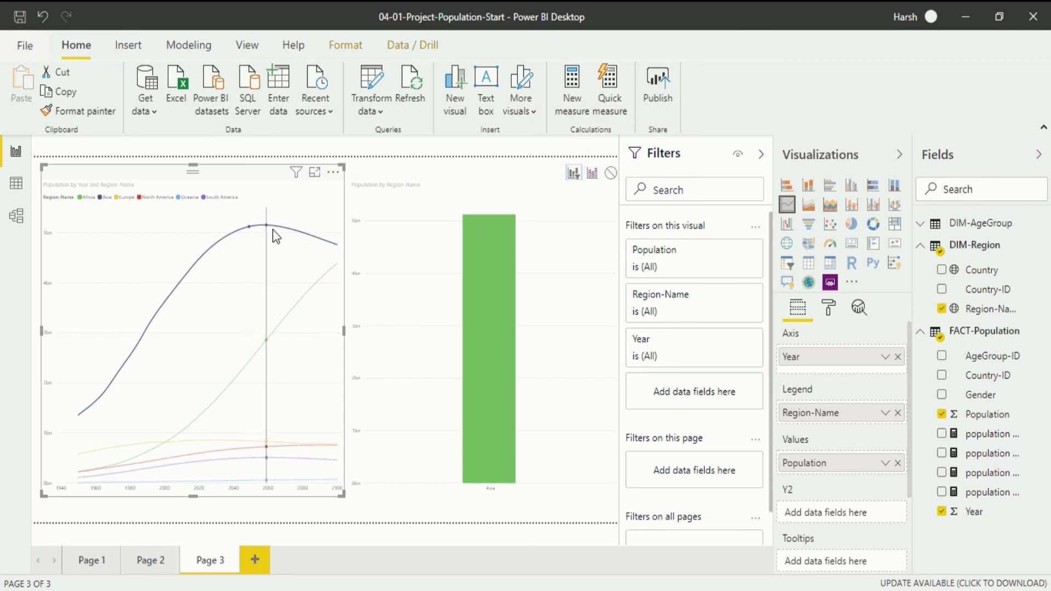
pyautogui.moveTo(273, 229)
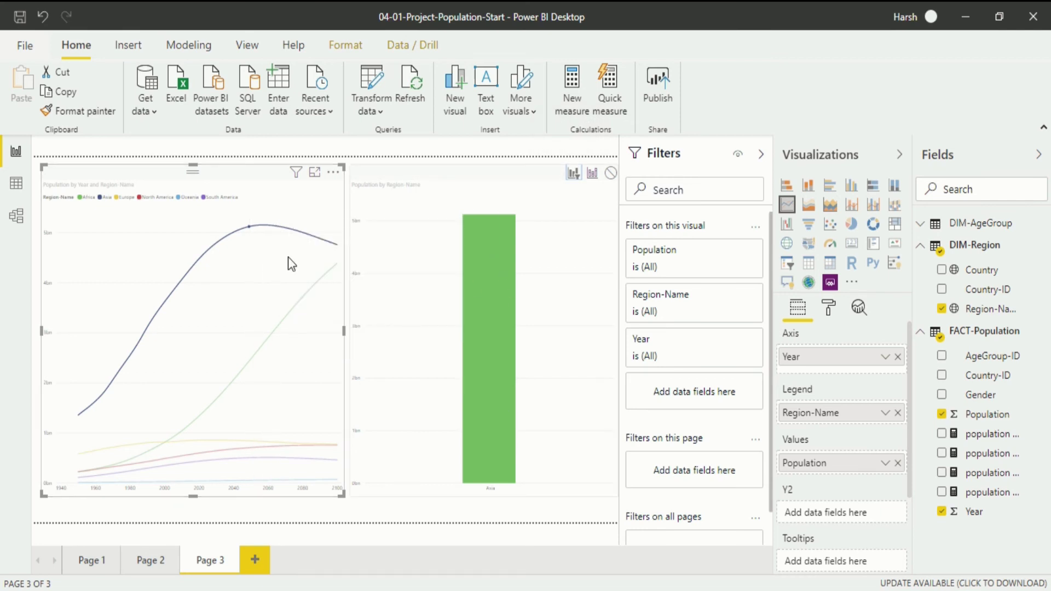
# Select a point on the line chart's Africa line and one on the Europe line to test the column chart's filtering.
pyautogui.click(304, 304)
pyautogui.click(307, 296)
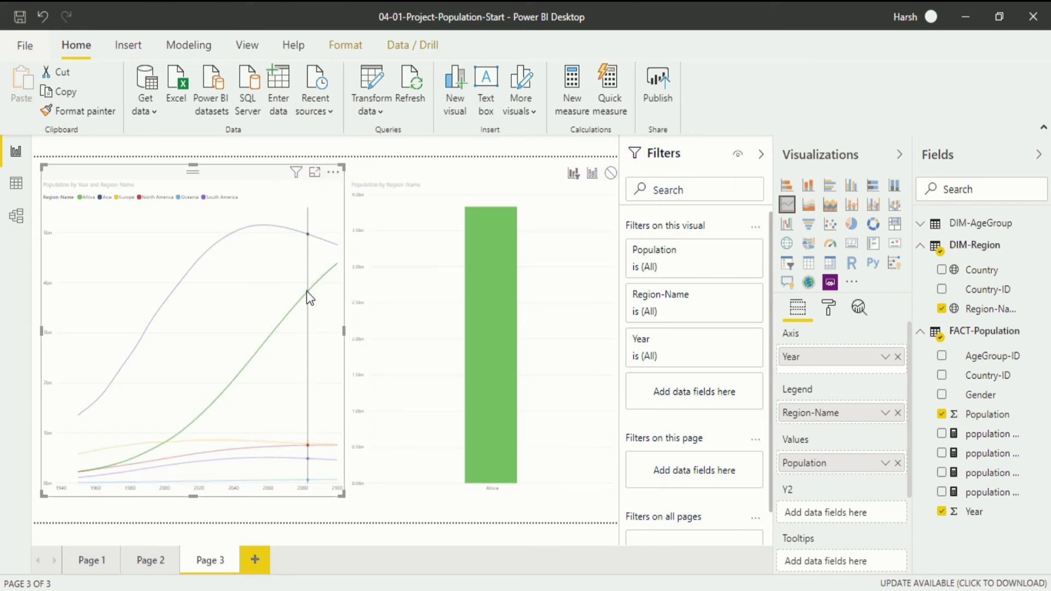
pyautogui.moveTo(310, 294)
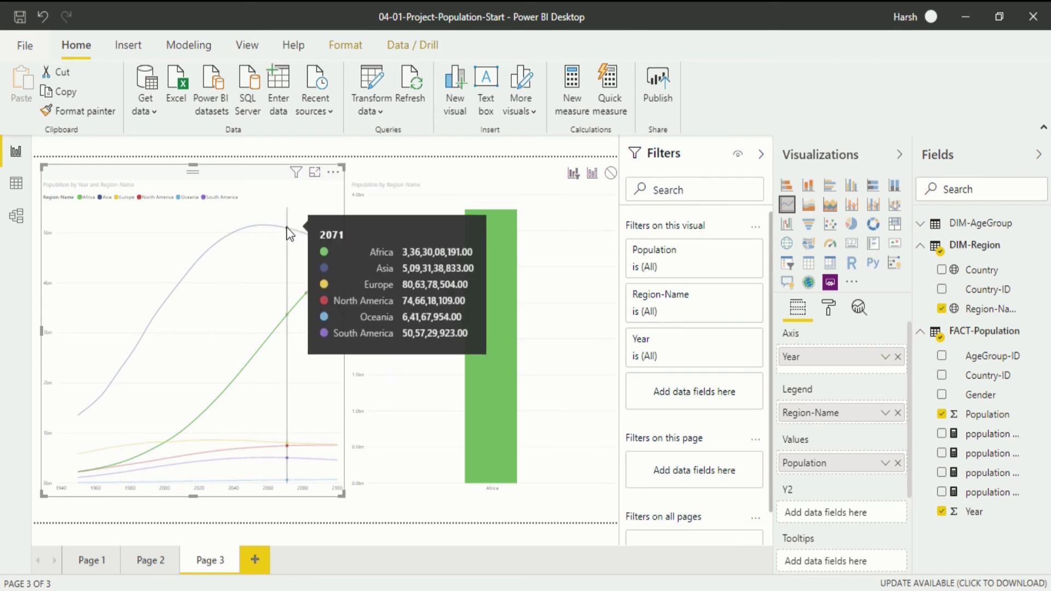
pyautogui.click(297, 447)
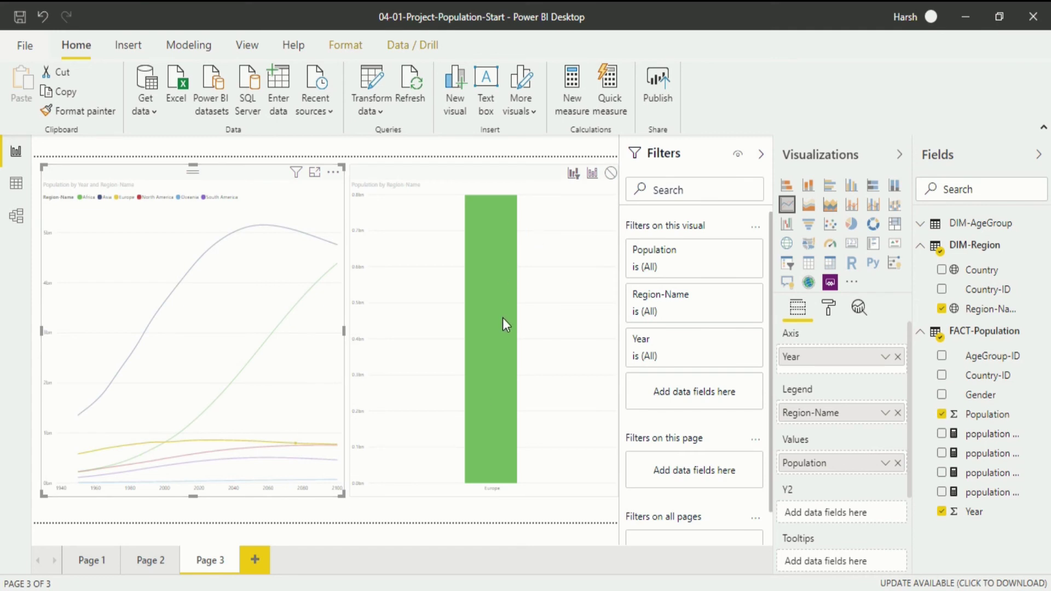
pyautogui.moveTo(503, 319)
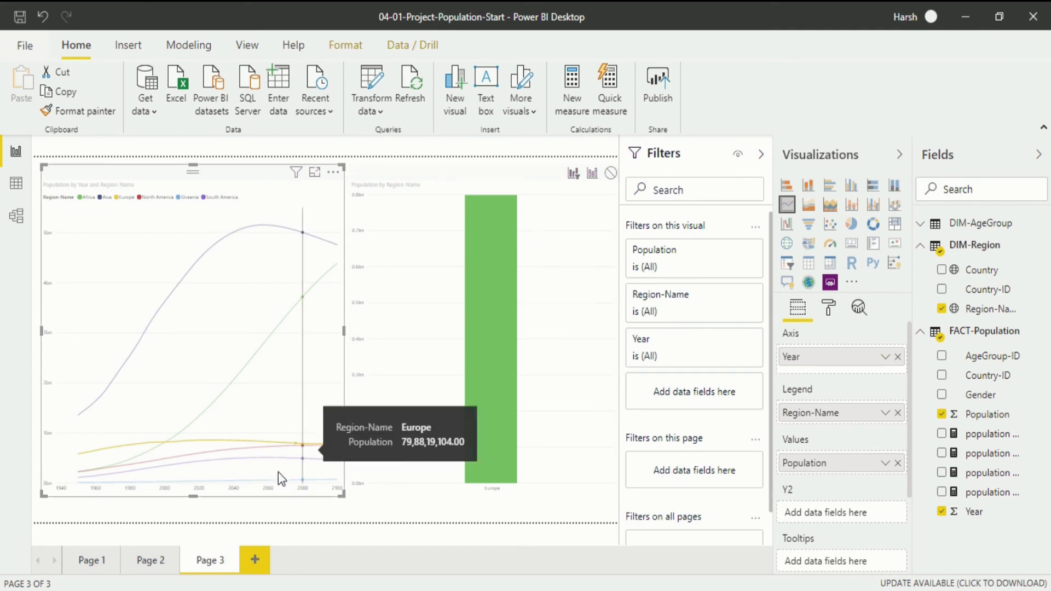
# Select the 2063 point on the Europe line and the 2067 point on the South America line, checking each population in the column chart.
pyautogui.moveTo(274, 446)
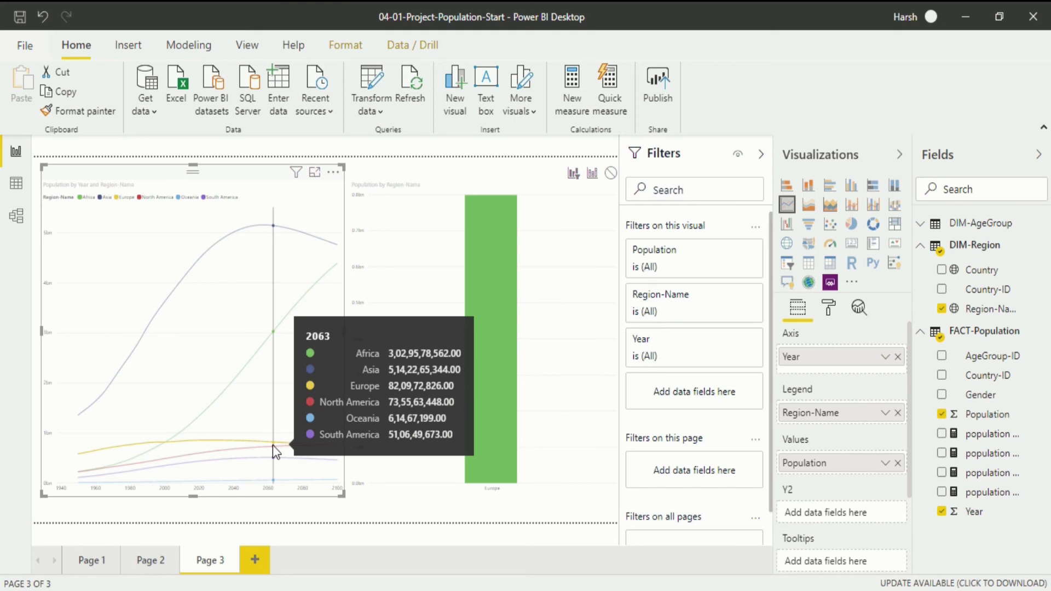
pyautogui.click(272, 444)
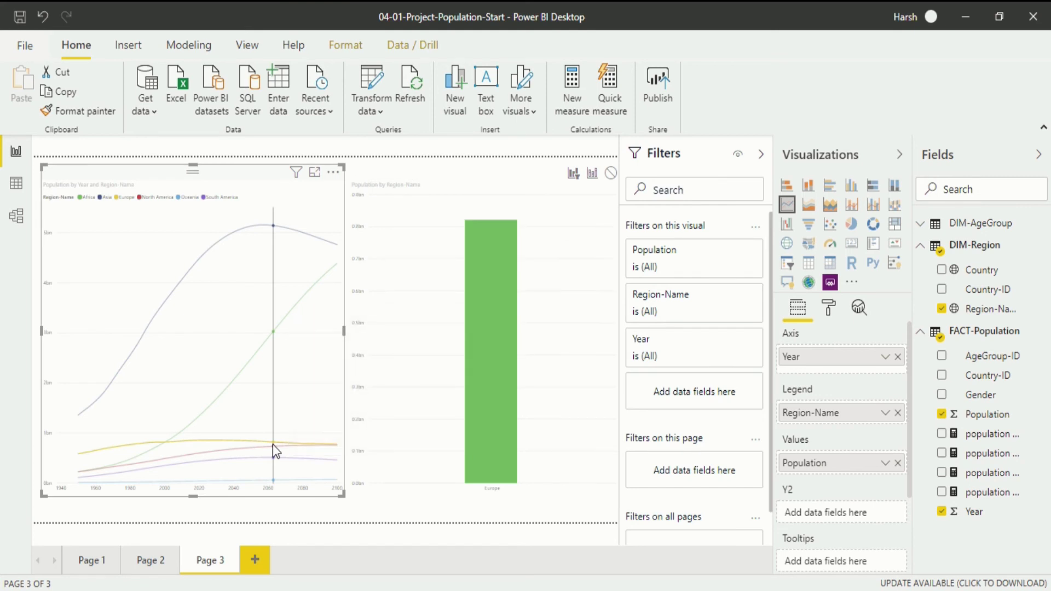
pyautogui.moveTo(502, 417)
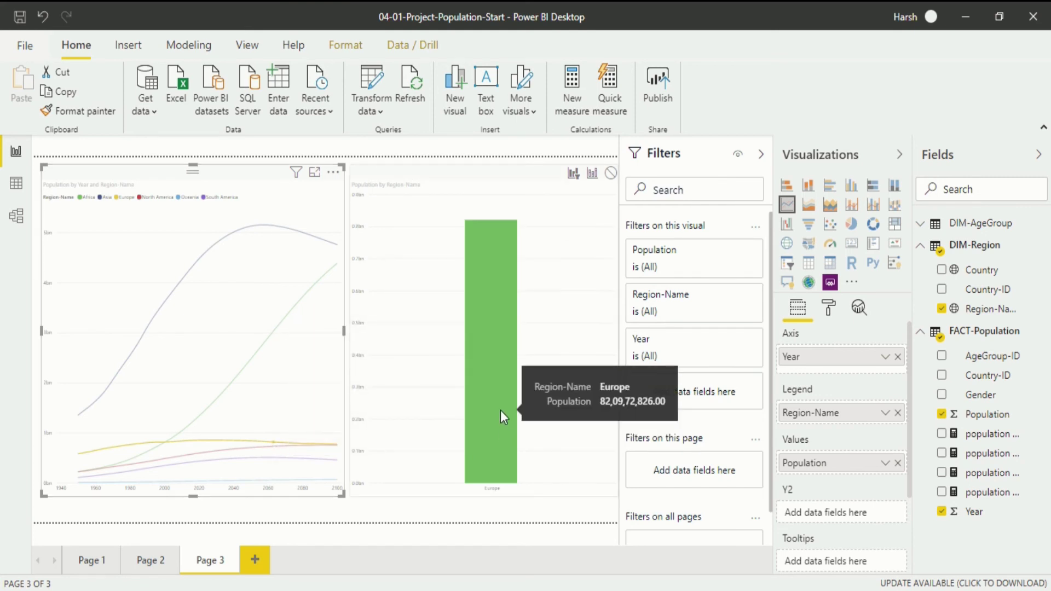
pyautogui.moveTo(289, 465)
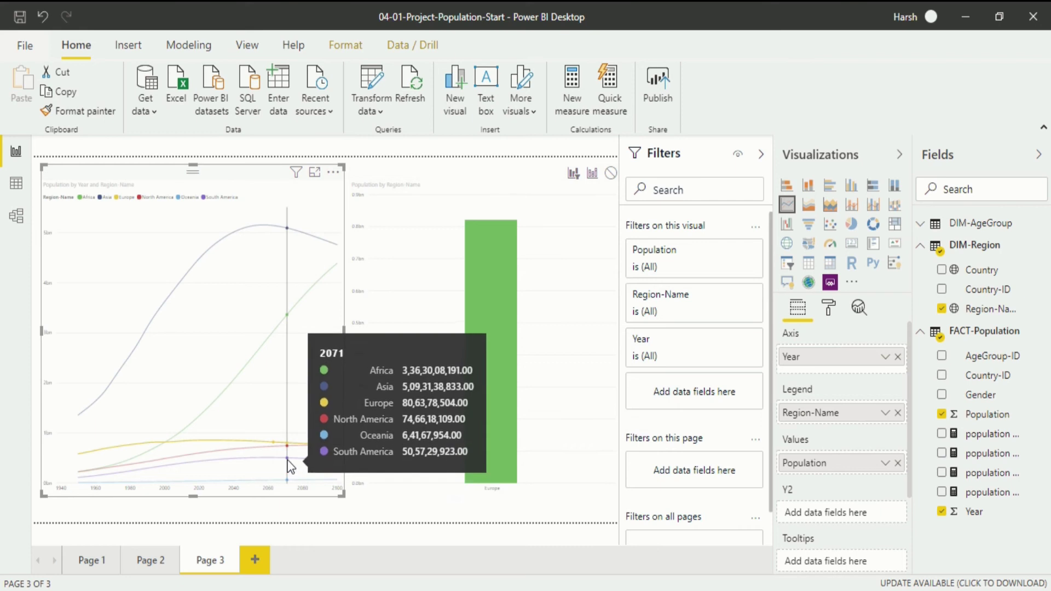
pyautogui.click(281, 457)
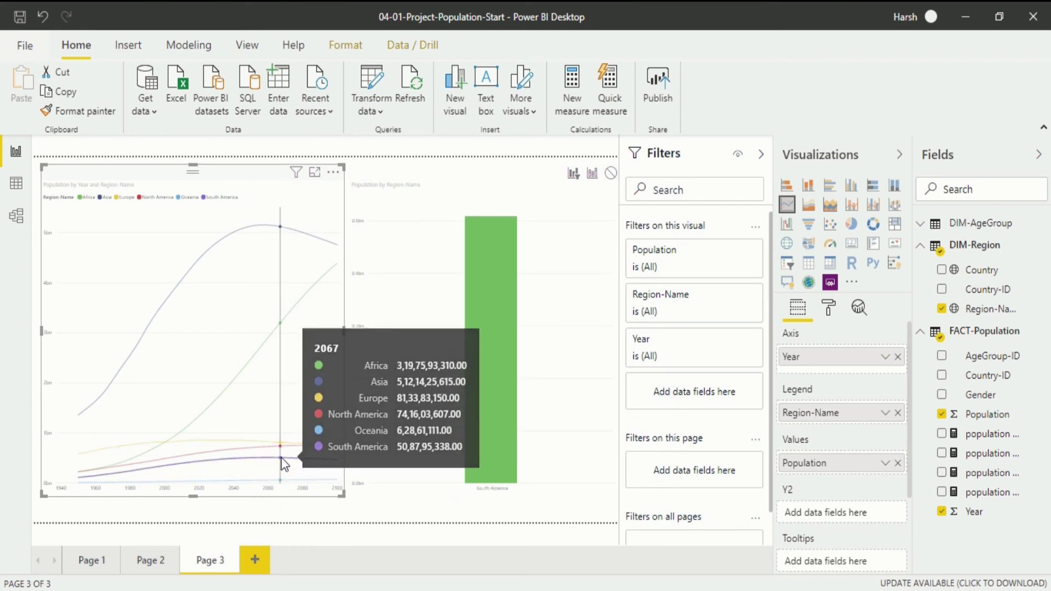
pyautogui.moveTo(503, 427)
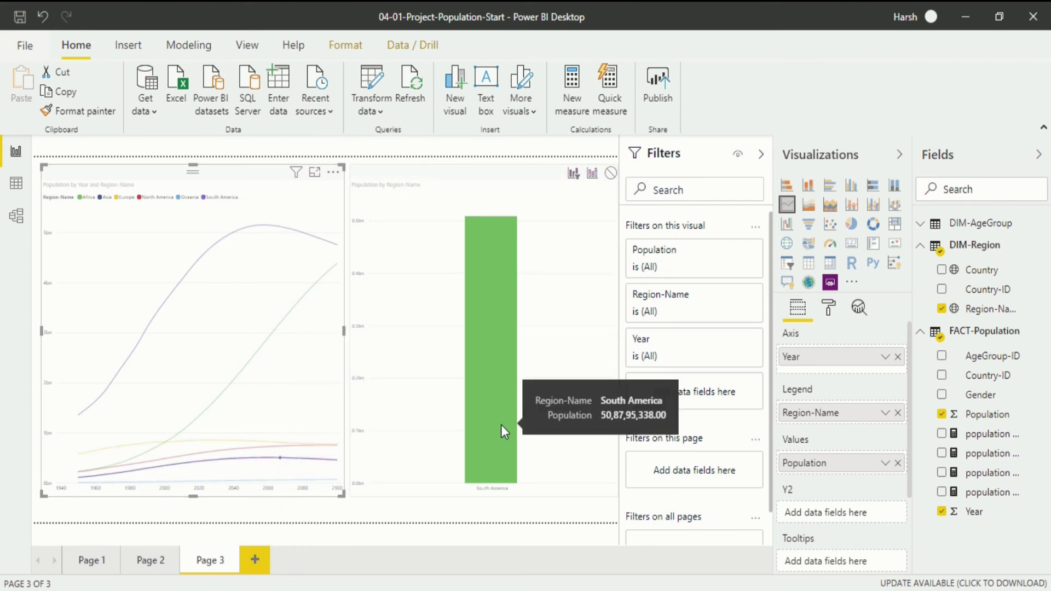
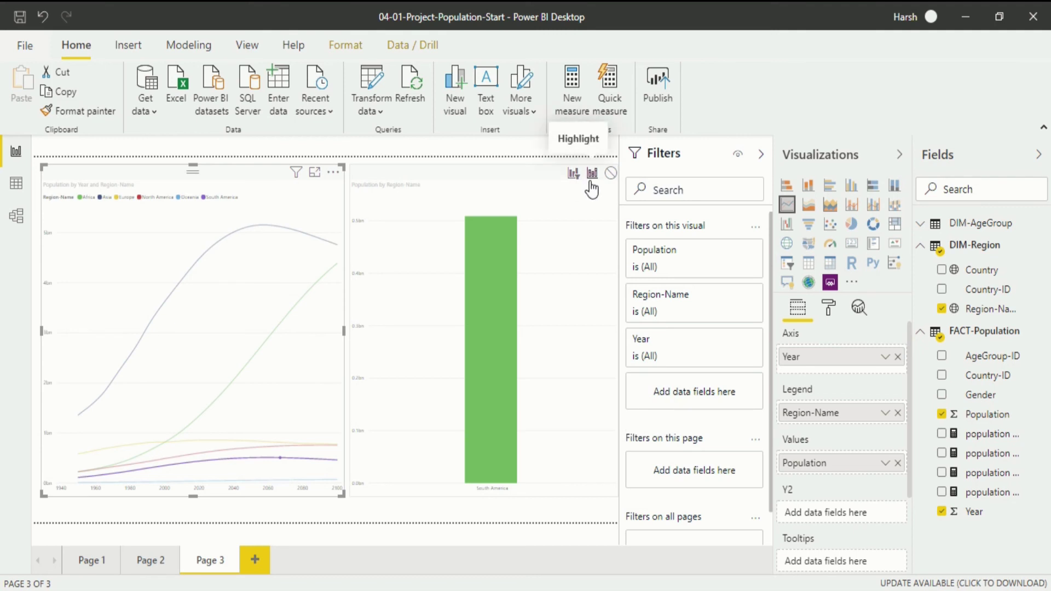
# Compare Highlight with Filter as the column chart's interaction and set it to Highlight.
pyautogui.click(592, 172)
pyautogui.click(573, 173)
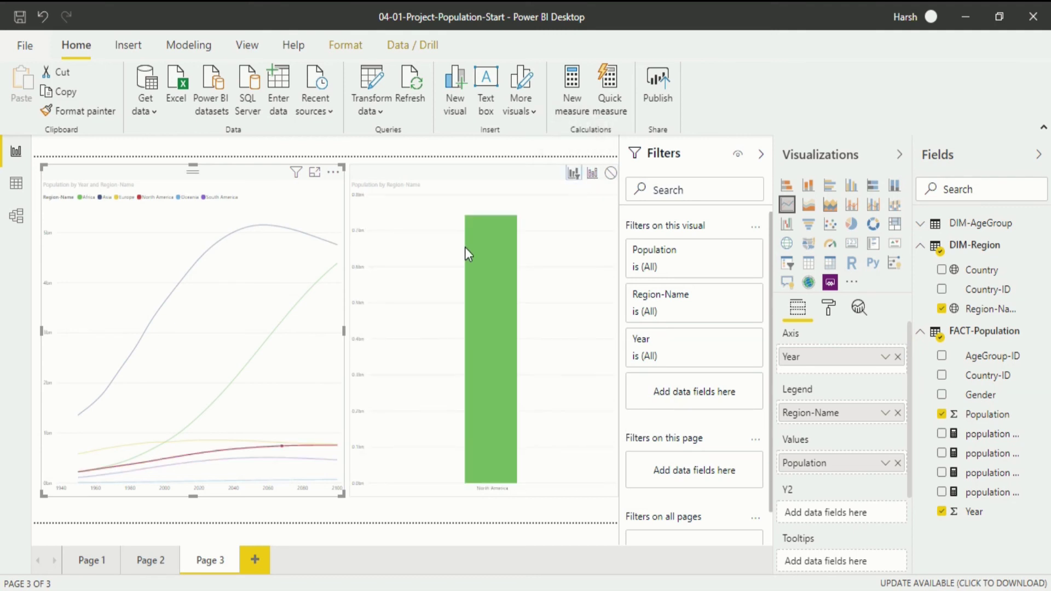
pyautogui.click(592, 173)
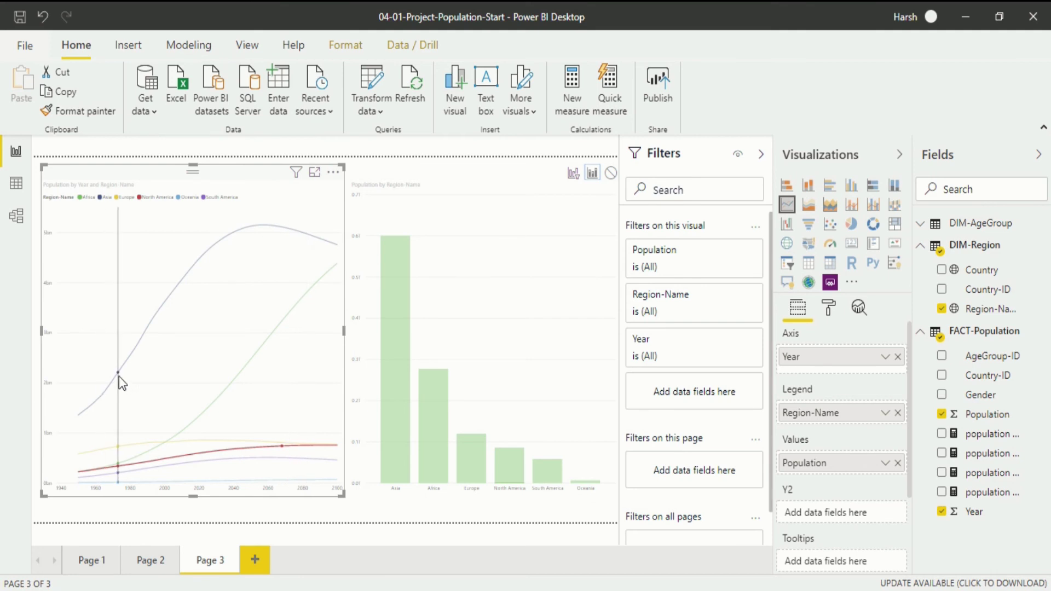
# Select the 1972 point on the Asia line and a North America point, and examine the highlighted values in the column chart.
pyautogui.moveTo(120, 377)
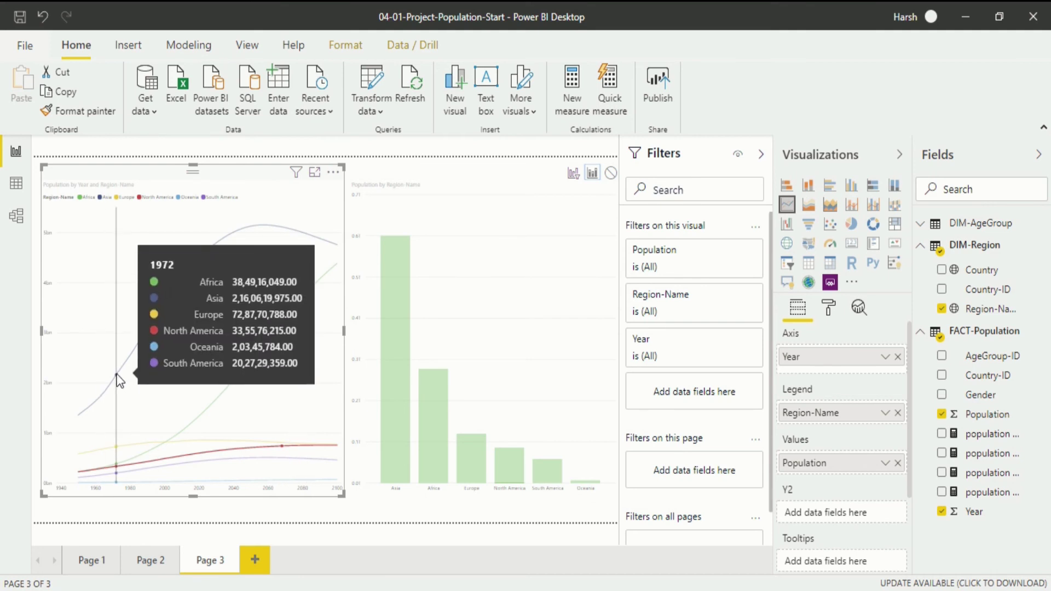
pyautogui.click(116, 373)
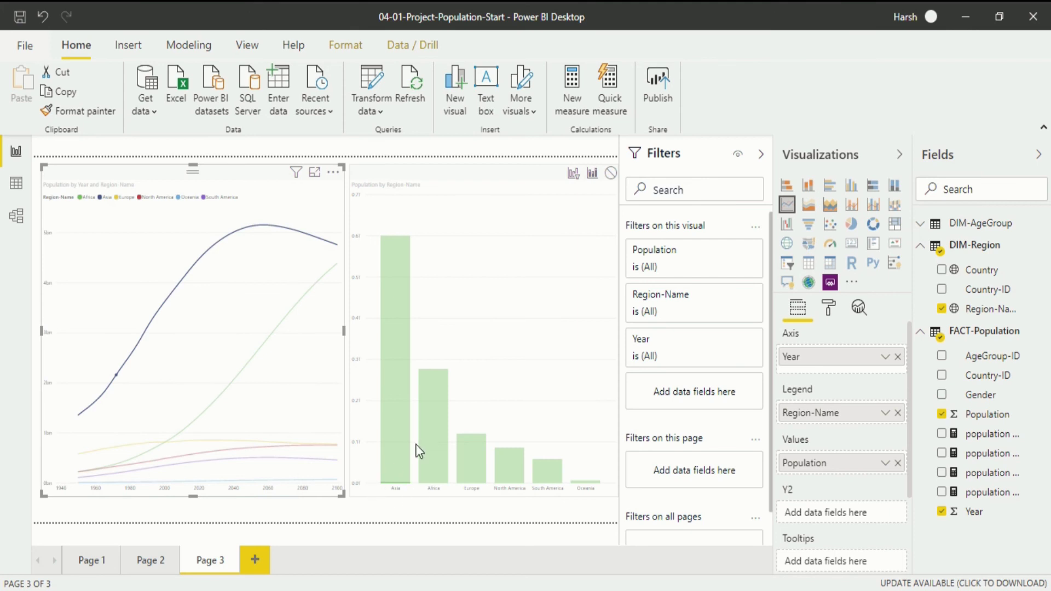
pyautogui.click(228, 450)
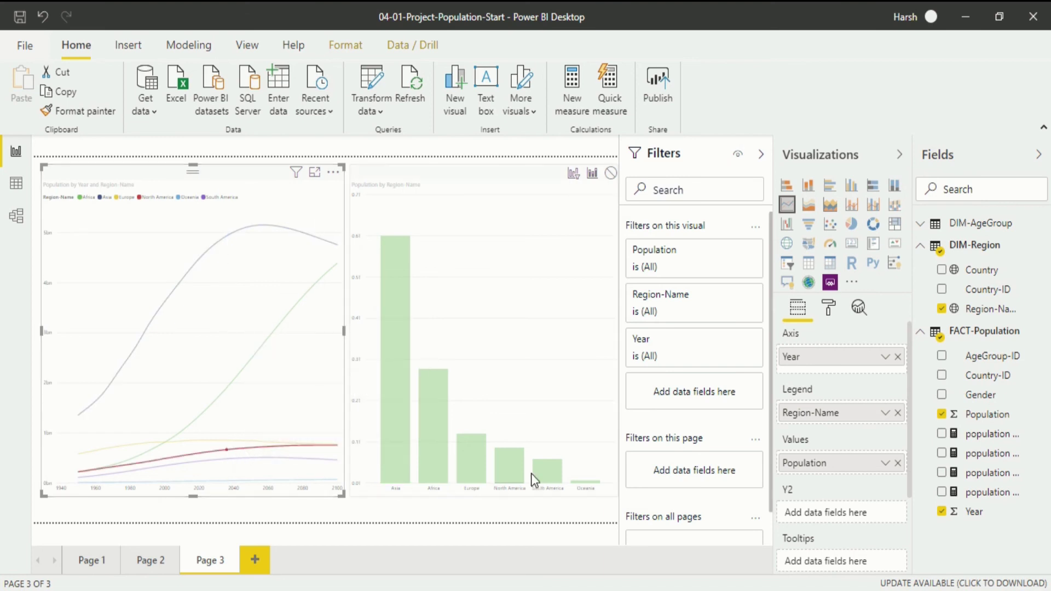
pyautogui.moveTo(498, 482)
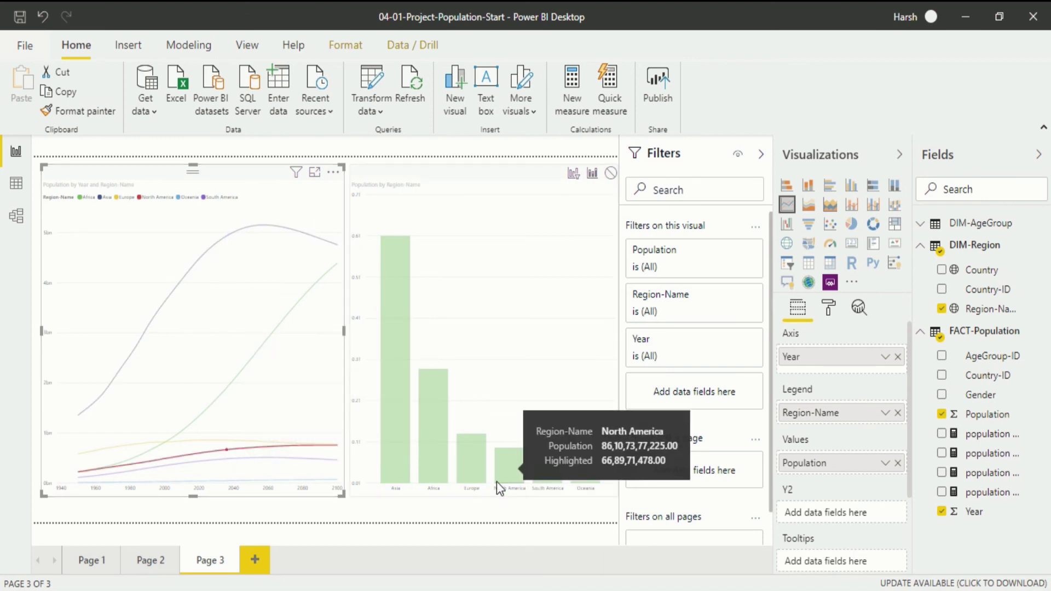
# Set the column chart's interaction to None, check it against the line chart, and leave Edit interactions mode.
pyautogui.click(610, 173)
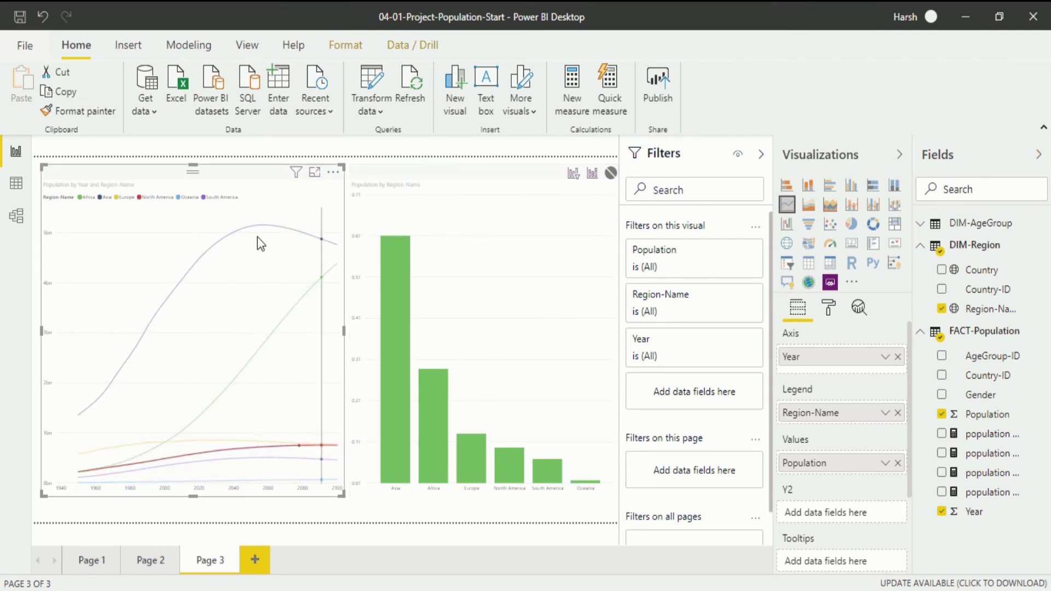
pyautogui.moveTo(256, 236)
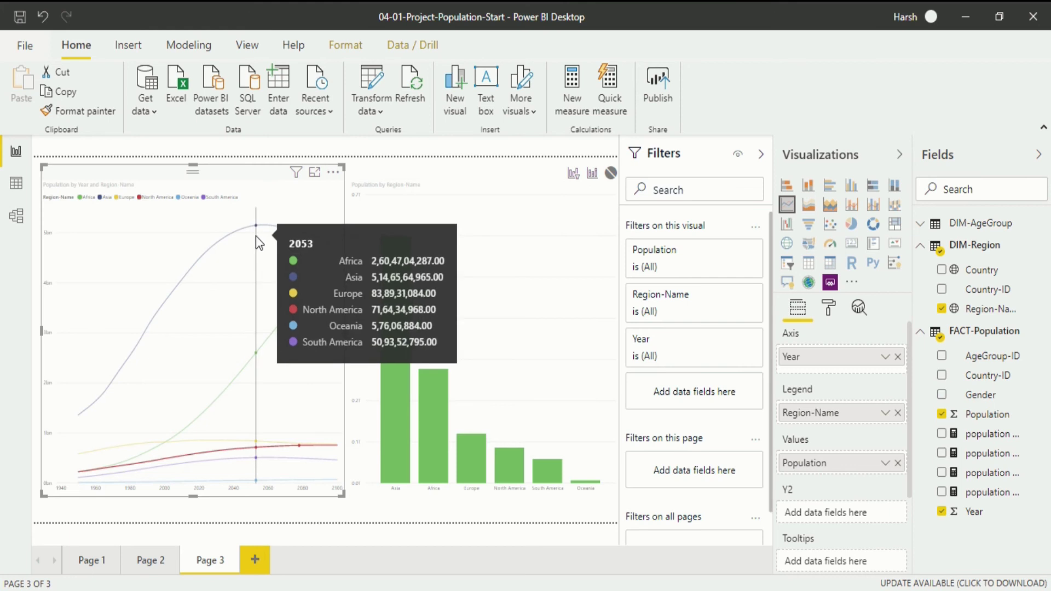
pyautogui.click(348, 50)
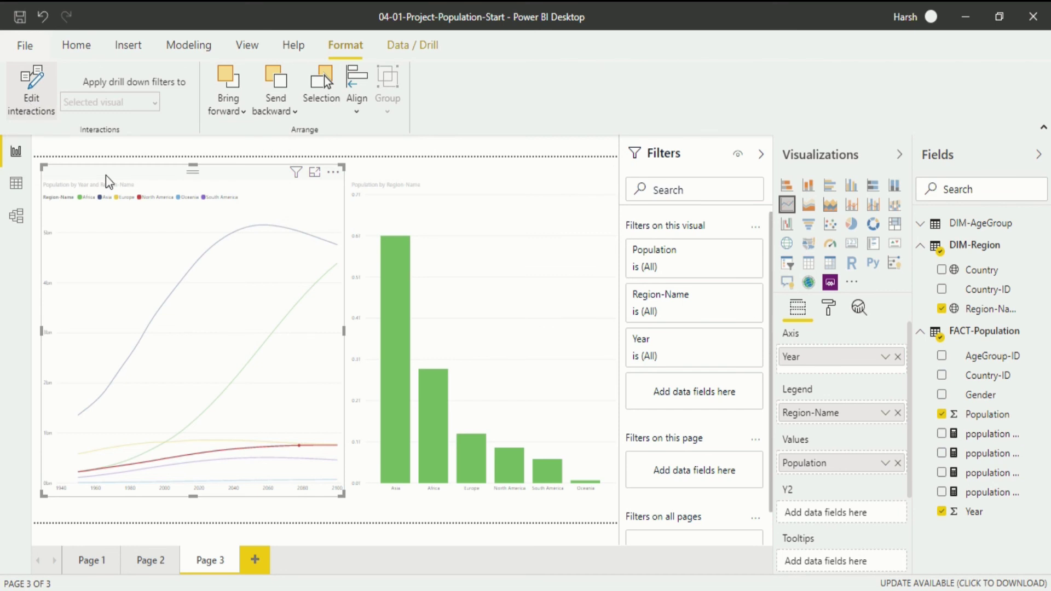
# Select the Asia and Africa columns in turn to test how the column chart affects the line chart.
pyautogui.click(408, 309)
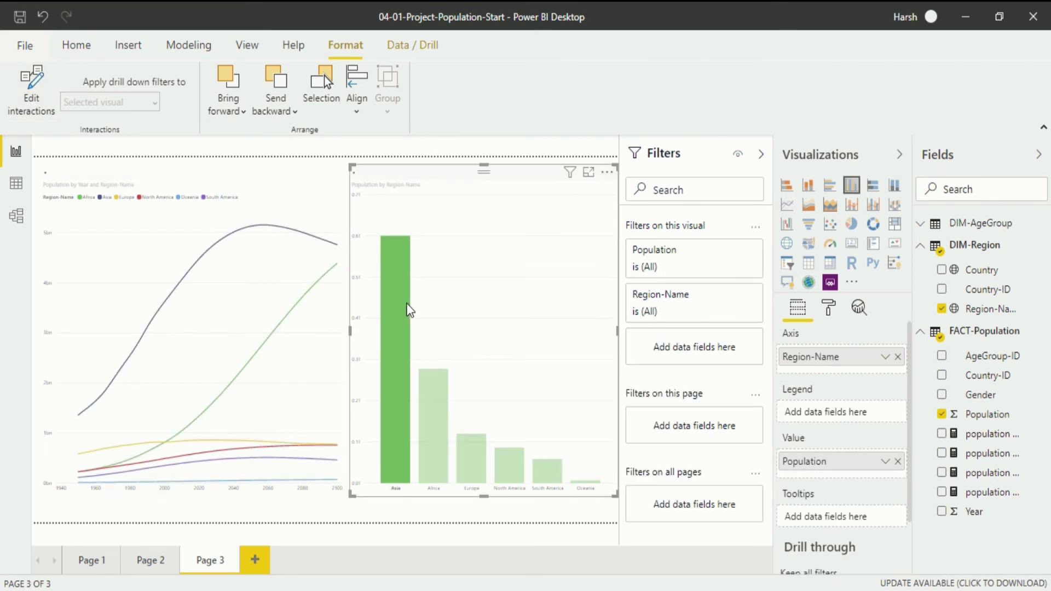
pyautogui.click(408, 309)
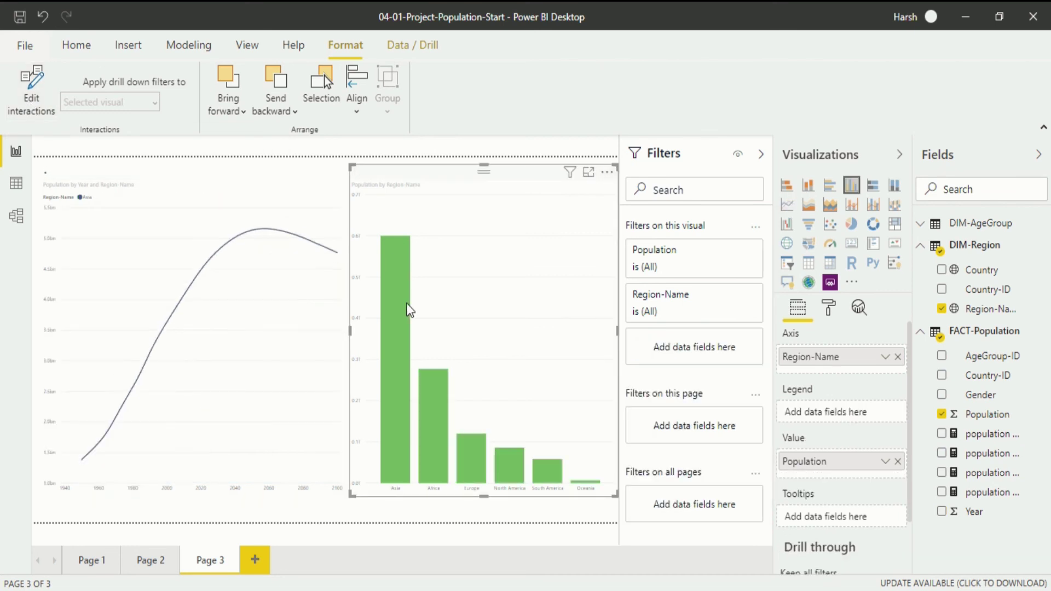
pyautogui.click(428, 404)
# With the line chart selected, turn off Edit interactions and deselect the visual.
pyautogui.click(277, 293)
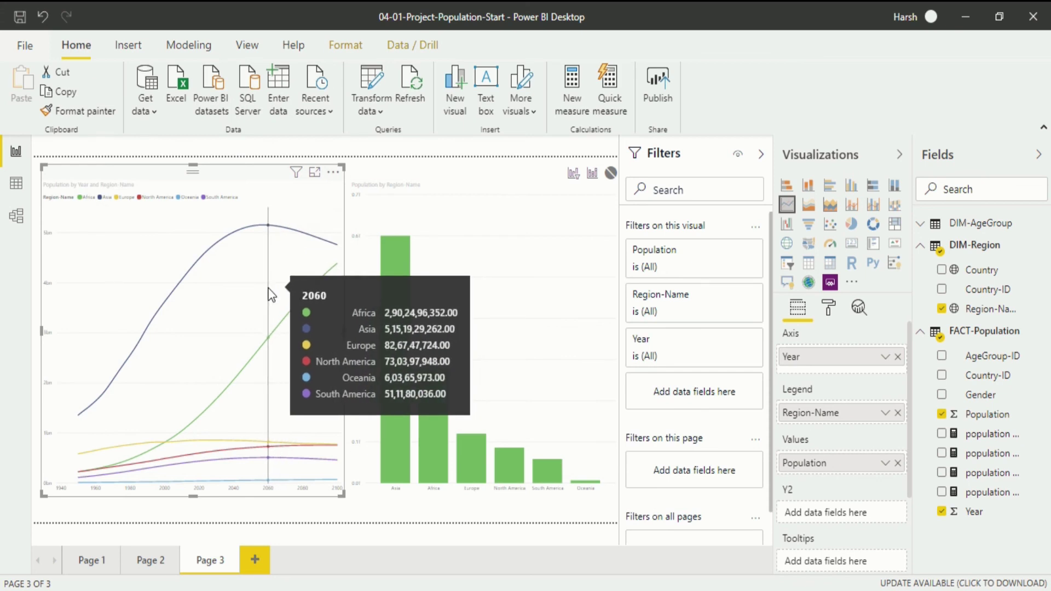
pyautogui.click(340, 47)
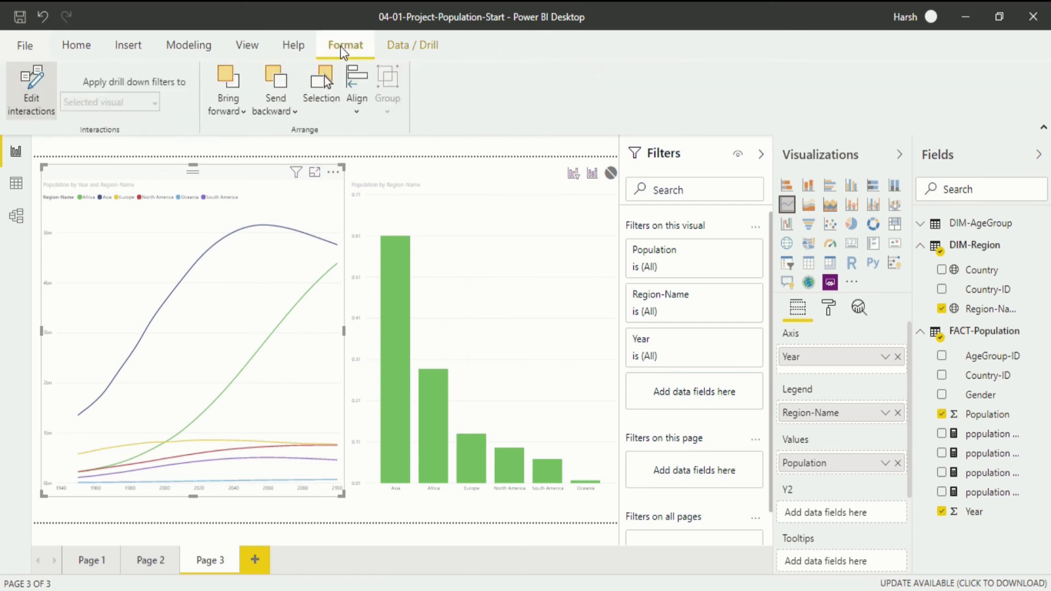
pyautogui.click(38, 110)
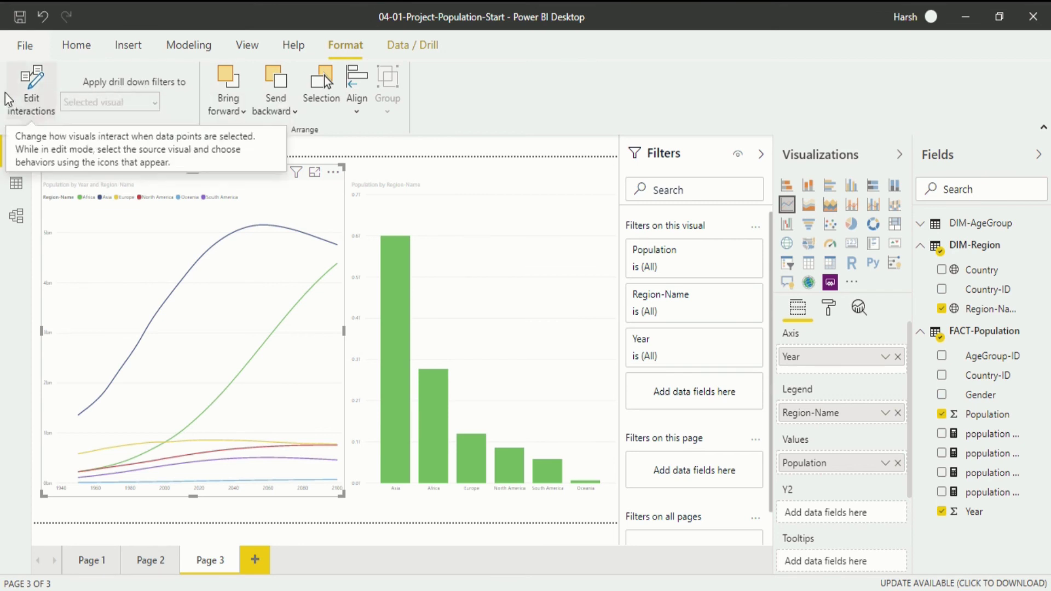
pyautogui.click(445, 158)
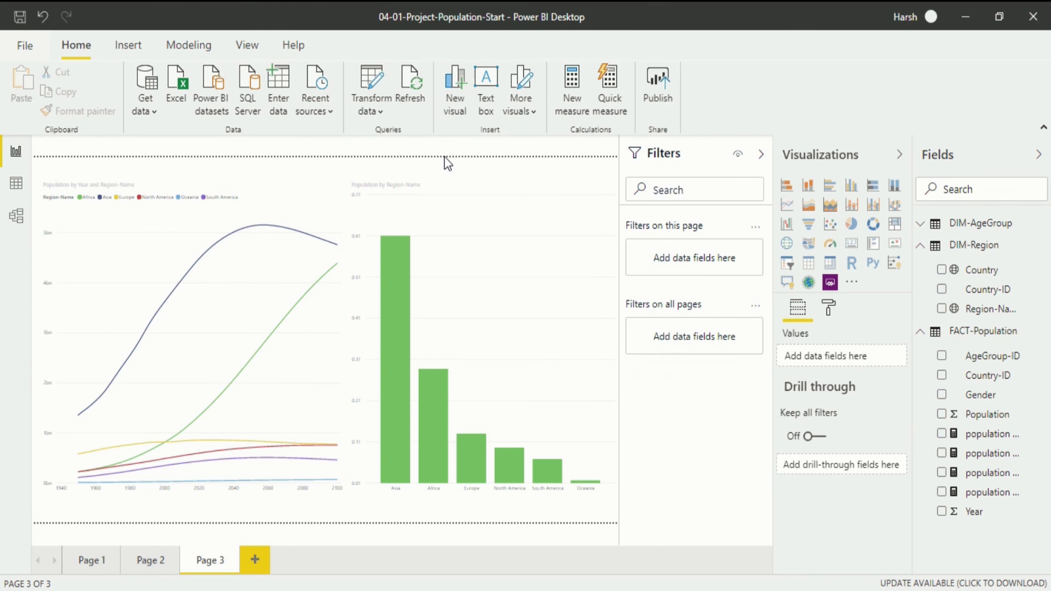
# Select the line chart, review its field assignments, and widen the Fields pane so the full measure names can be read.
pyautogui.click(338, 164)
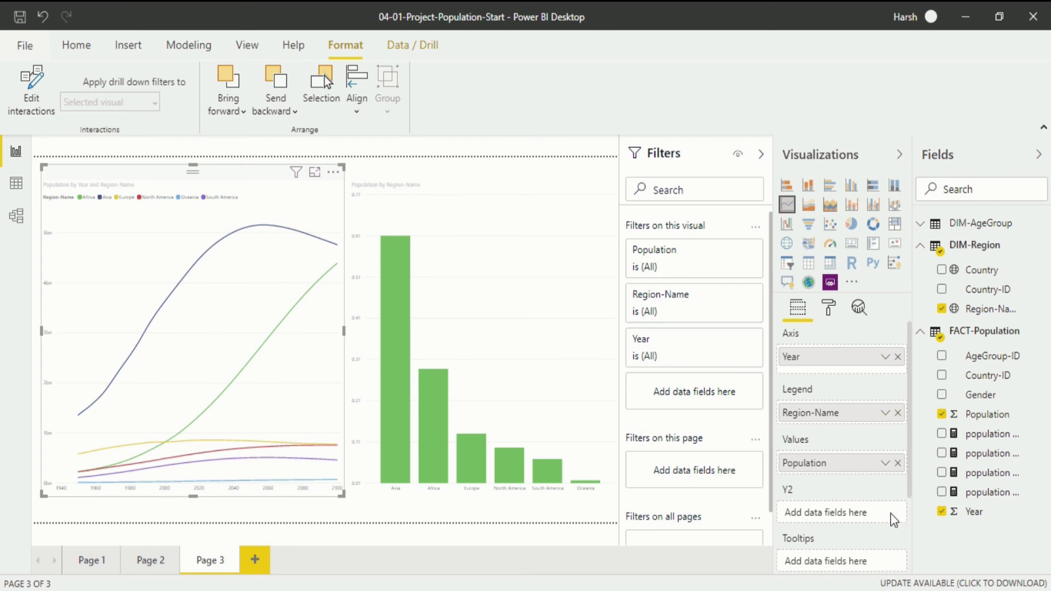
pyautogui.scroll(-3, 910, 491)
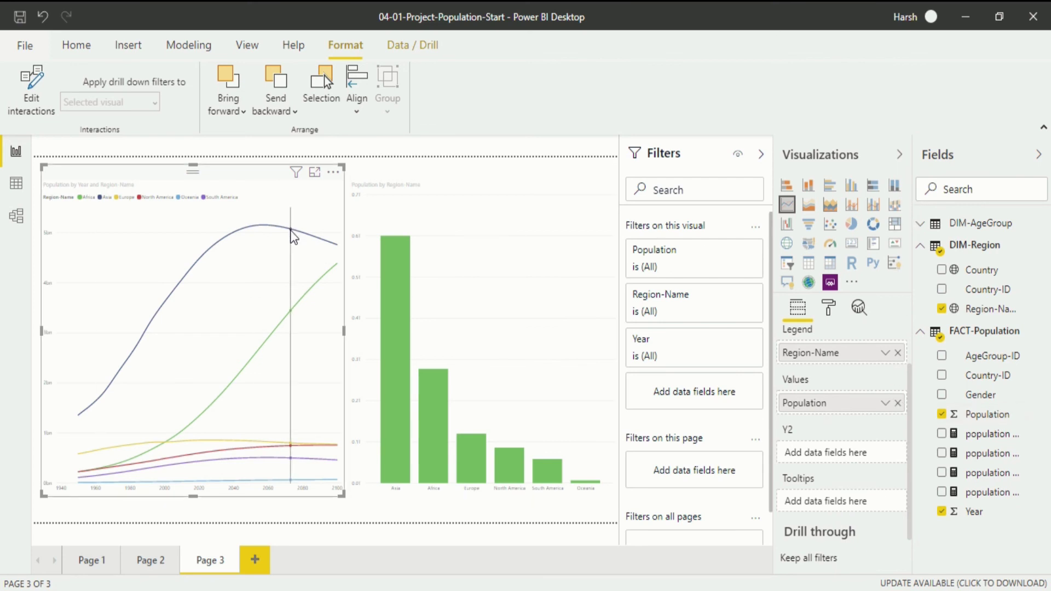
pyautogui.moveTo(292, 234)
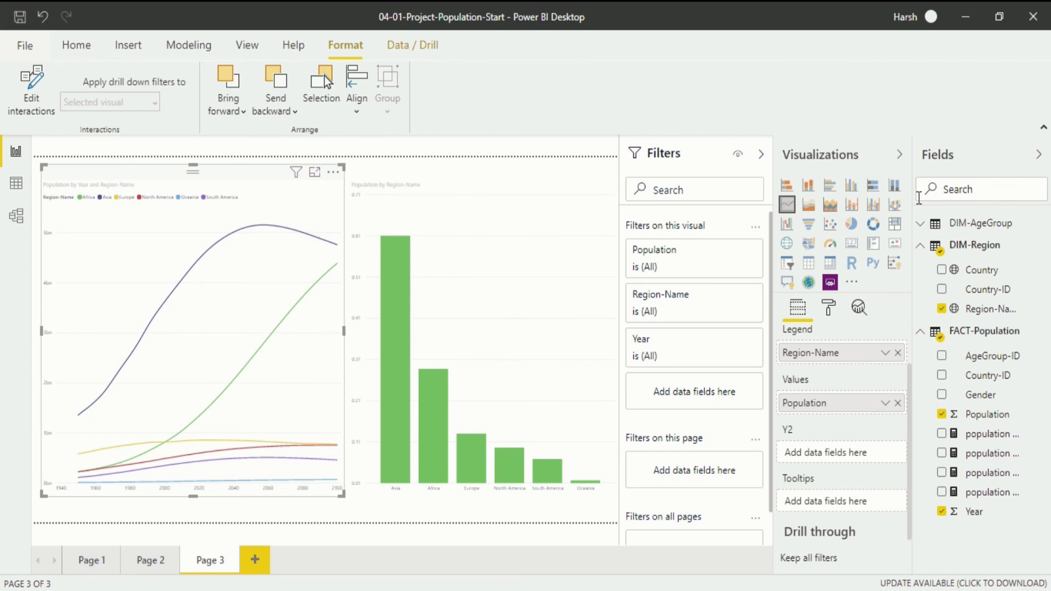
pyautogui.moveTo(915, 168); pyautogui.dragTo(880, 178)
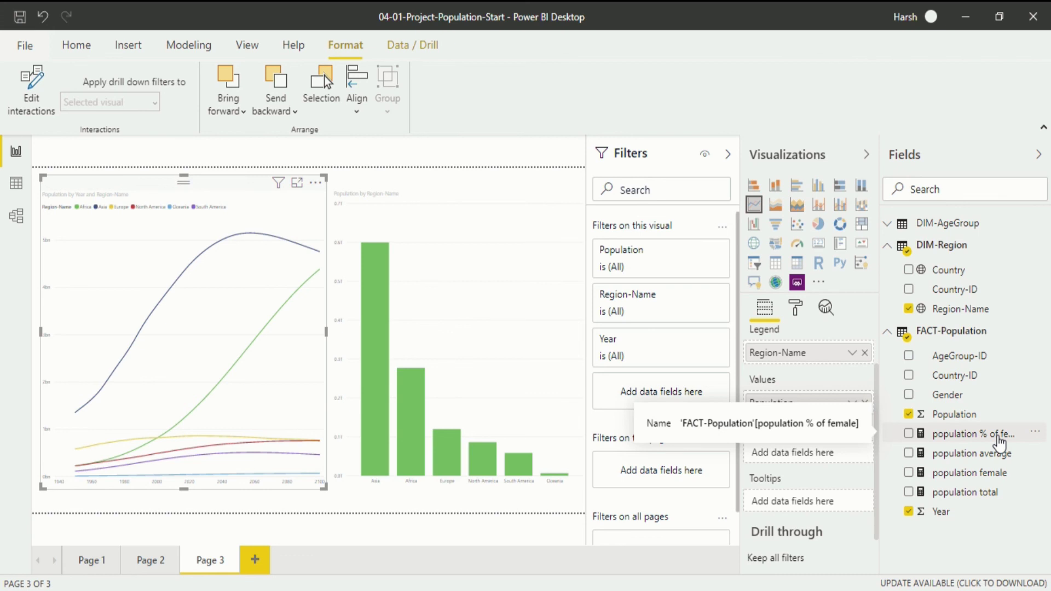
# Add the population % of female measure to the line chart's Tooltips and check the tooltip at the peak of the Asia line.
pyautogui.moveTo(999, 441); pyautogui.dragTo(846, 511)
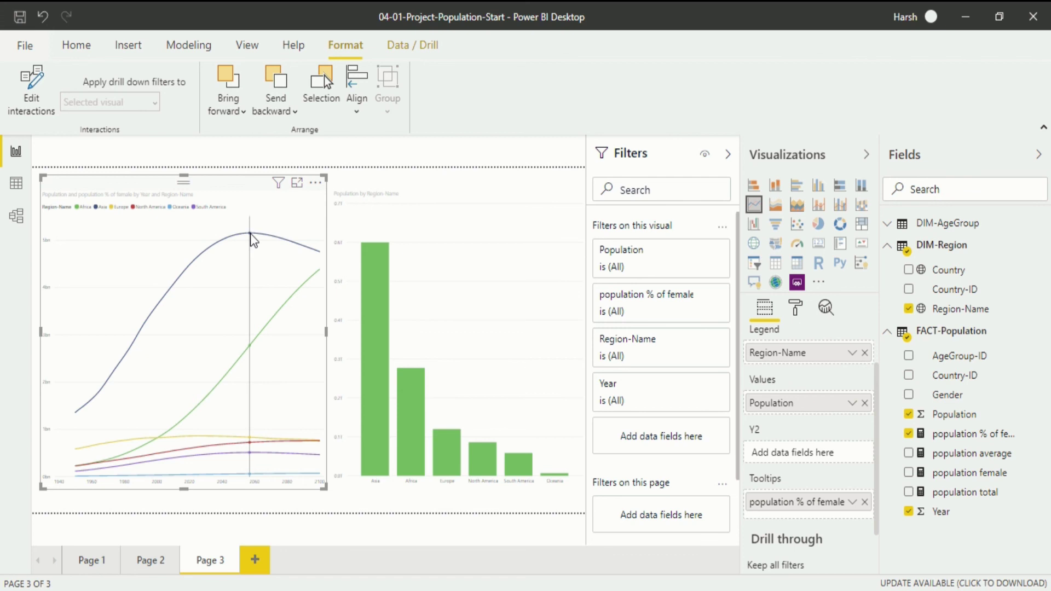
pyautogui.moveTo(251, 233)
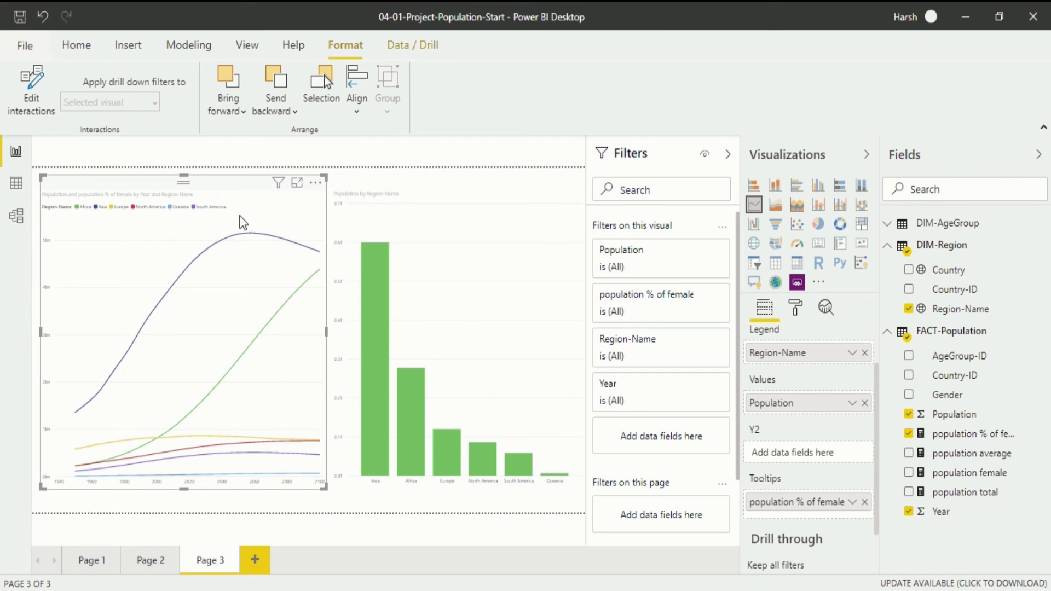
pyautogui.moveTo(251, 236)
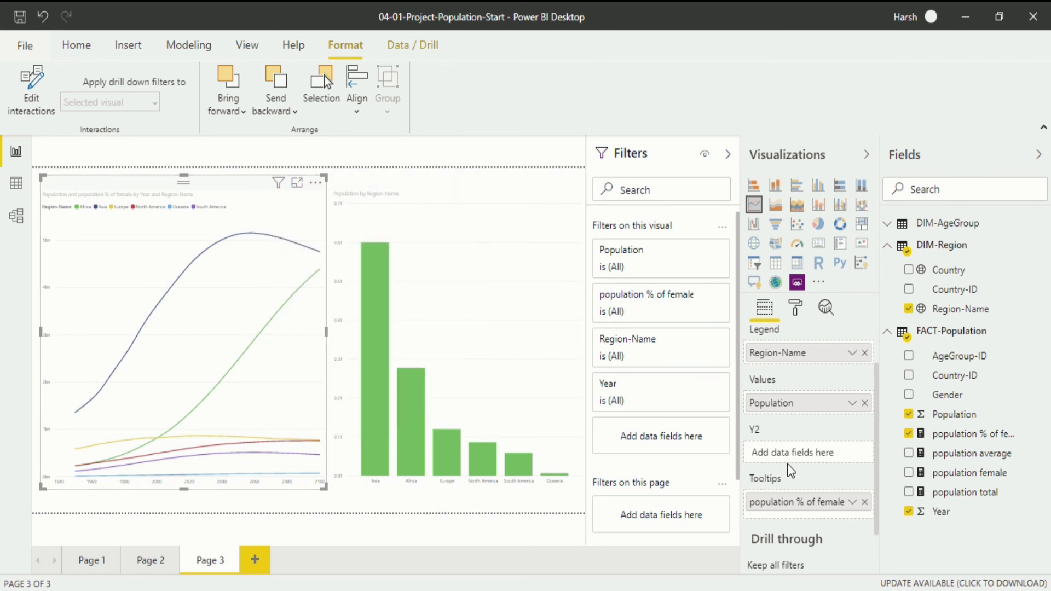
# Select the column chart, review its axis, value and tooltip field assignments, and inspect the tooltip of the Africa column.
pyautogui.click(505, 241)
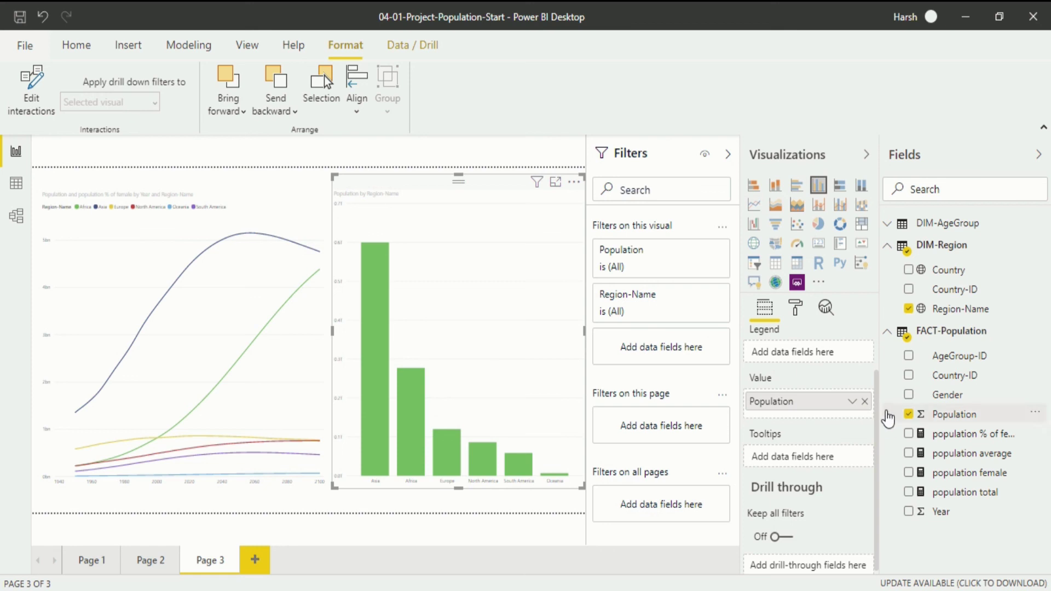
pyautogui.moveTo(880, 401); pyautogui.dragTo(878, 340)
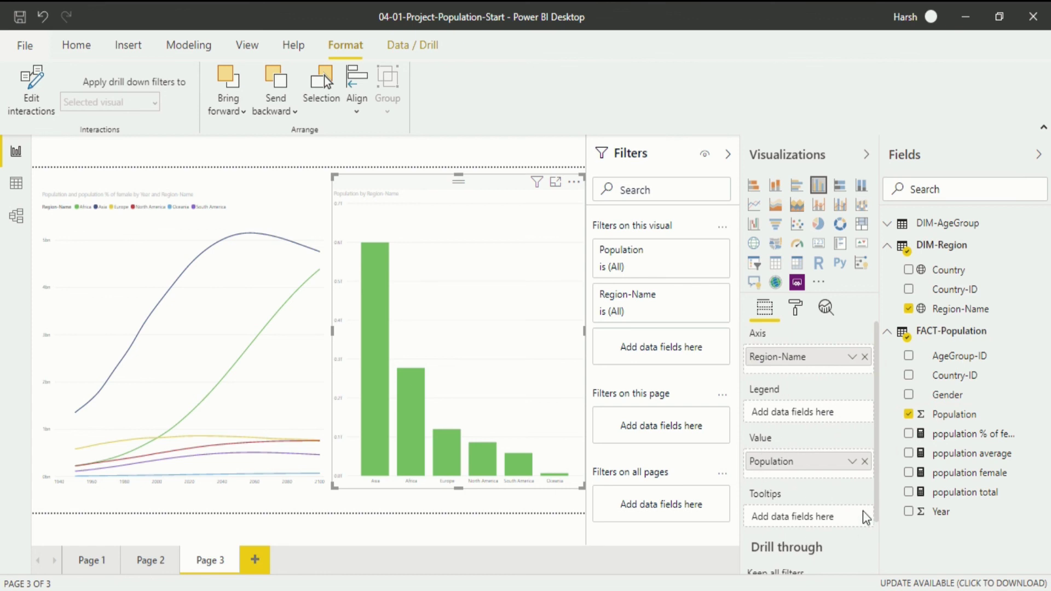
pyautogui.moveTo(878, 479); pyautogui.dragTo(879, 512)
pyautogui.moveTo(420, 425)
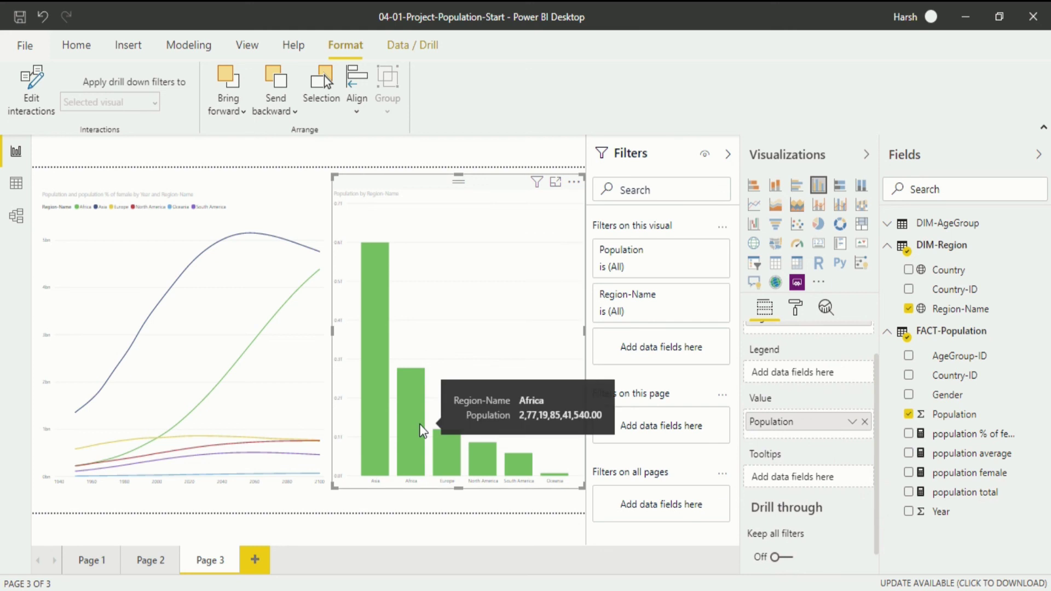